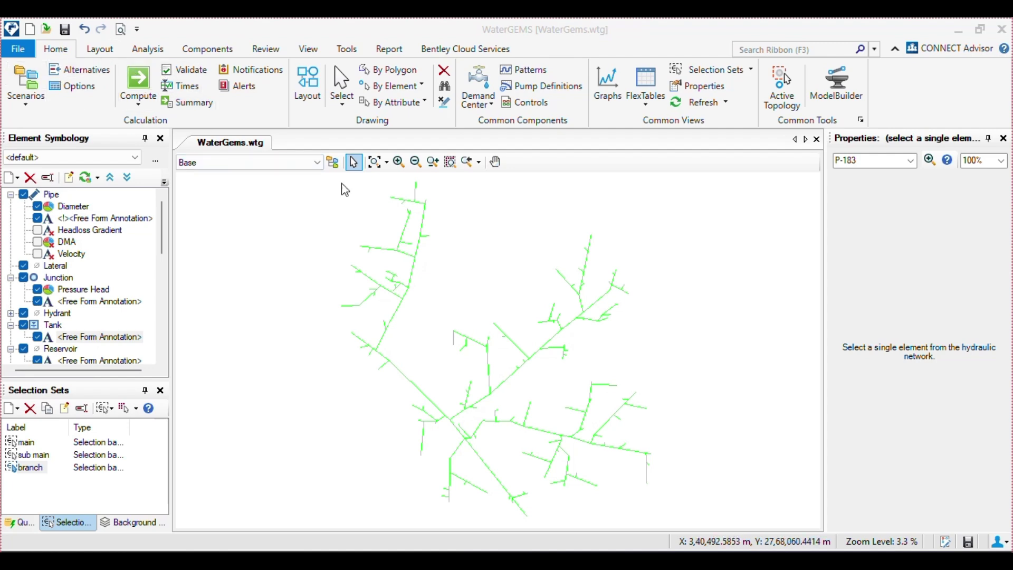
Examine the layout of the water distribution network, including its branches and the area around the tank
scroll(442, 314, up, 10)
scroll(442, 314, down, 9)
click(428, 334)
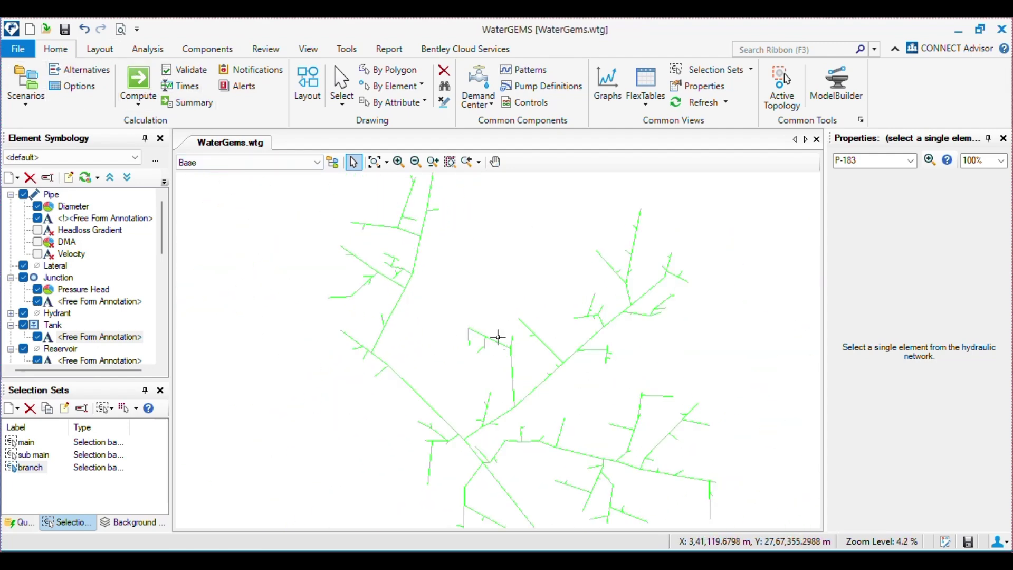
scroll(428, 334, down, 6)
drag(536, 346, 319, 188)
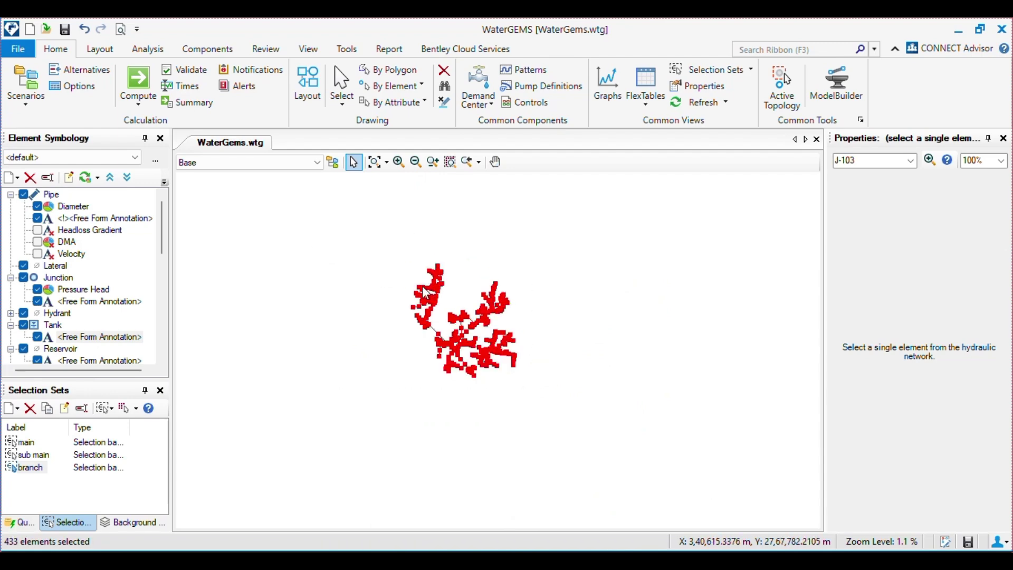
scroll(456, 330, up, 6)
click(422, 323)
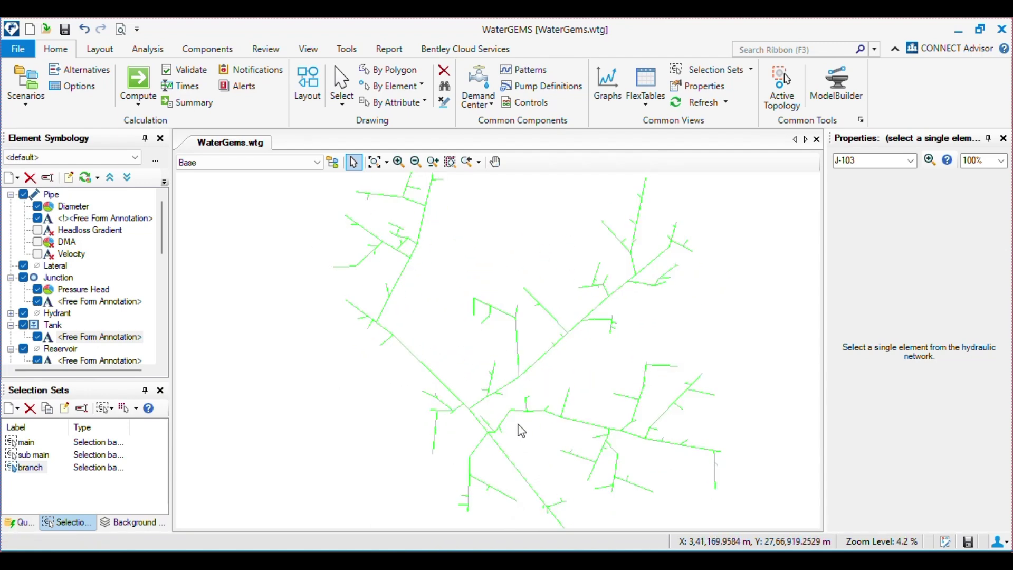
scroll(481, 343, down, 3)
scroll(538, 412, up, 3)
scroll(517, 474, up, 12)
scroll(546, 368, down, 4)
scroll(432, 271, up, 4)
drag(468, 407, 391, 311)
scroll(429, 325, up, 1)
drag(369, 352, 571, 469)
click(350, 396)
scroll(543, 317, down, 6)
click(375, 162)
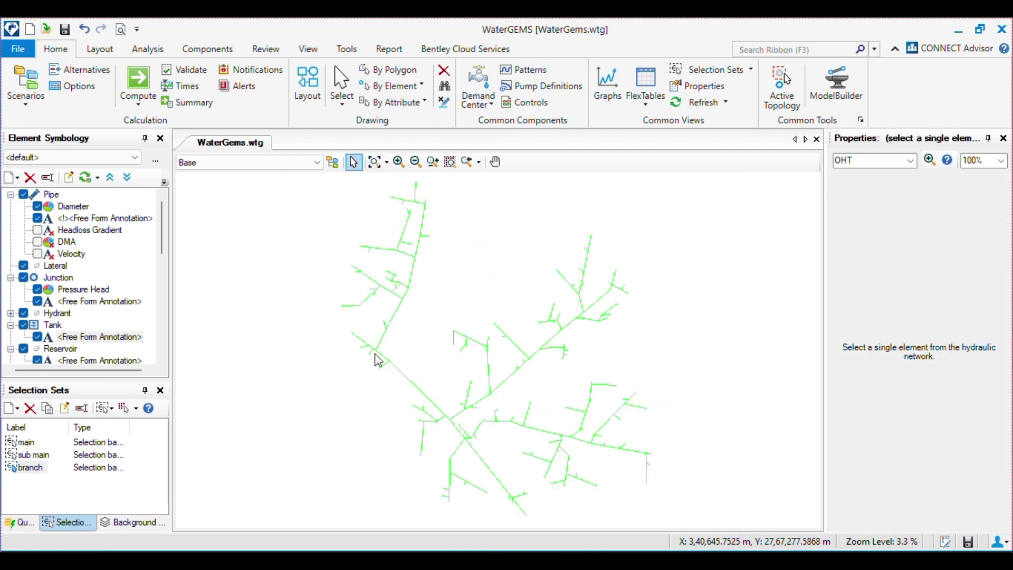
Open Darwin Designer for the network model and create a new designer study
click(148, 49)
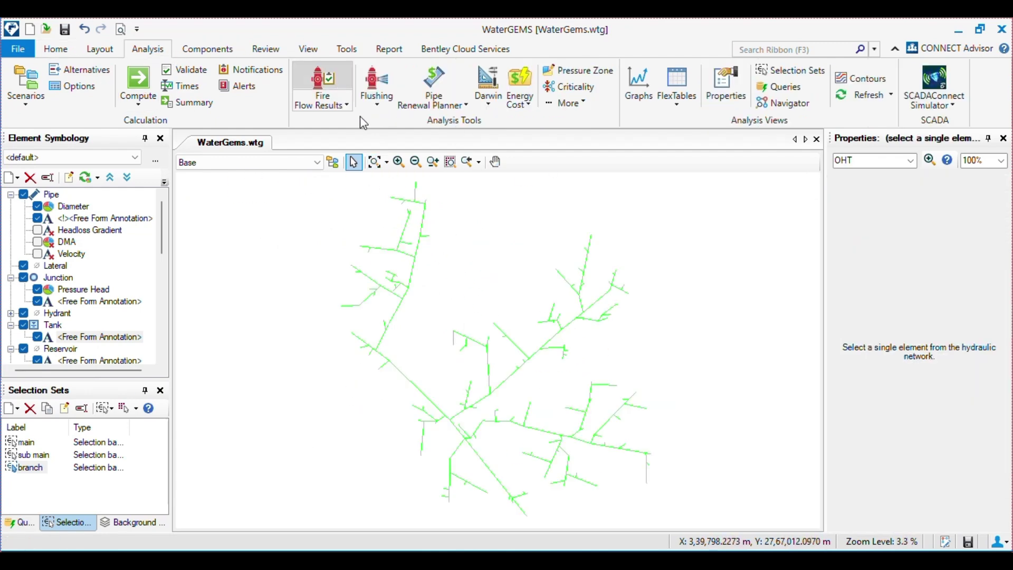
click(488, 98)
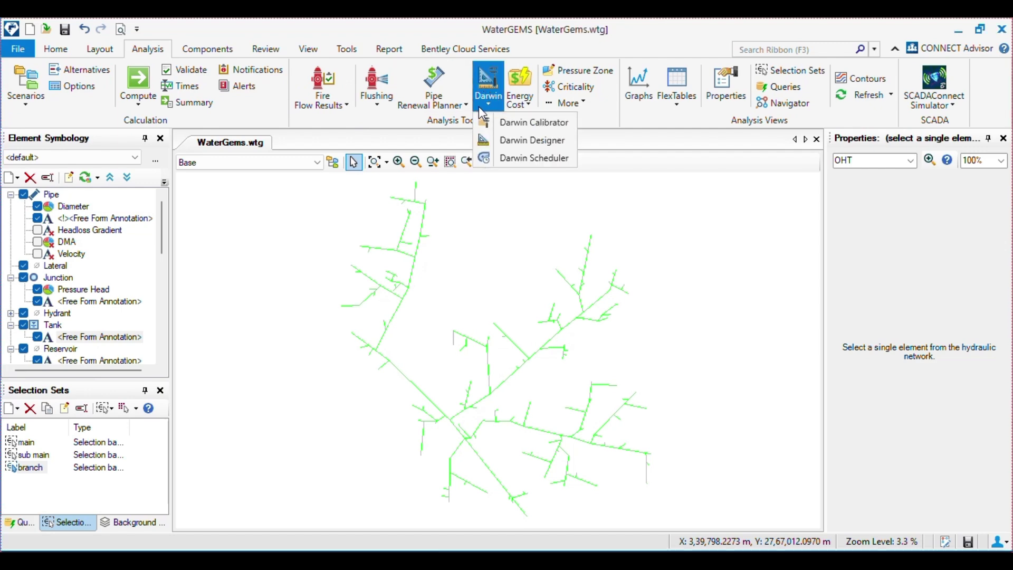
click(496, 107)
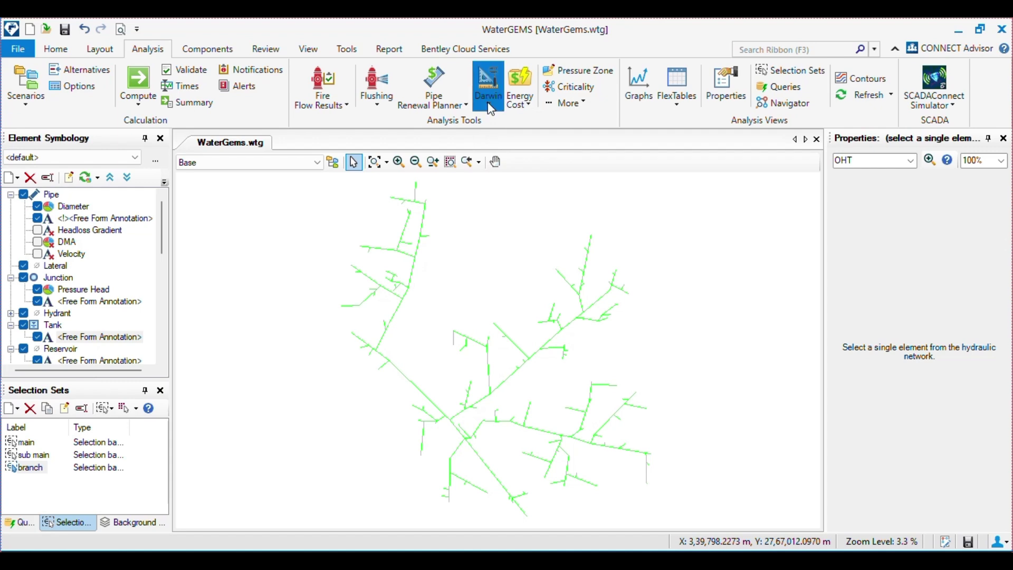
click(498, 108)
click(488, 93)
click(488, 95)
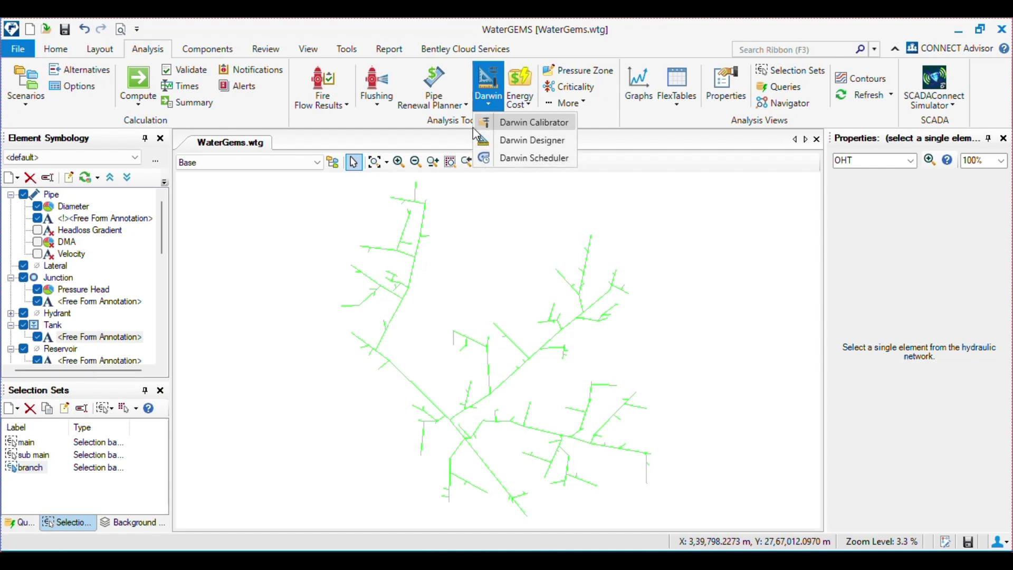
click(528, 151)
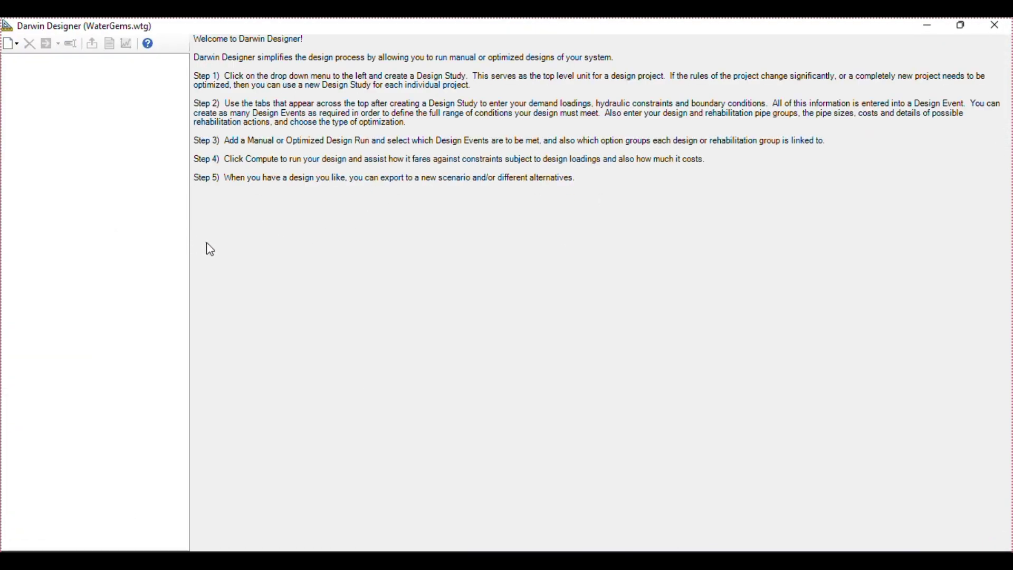
click(12, 44)
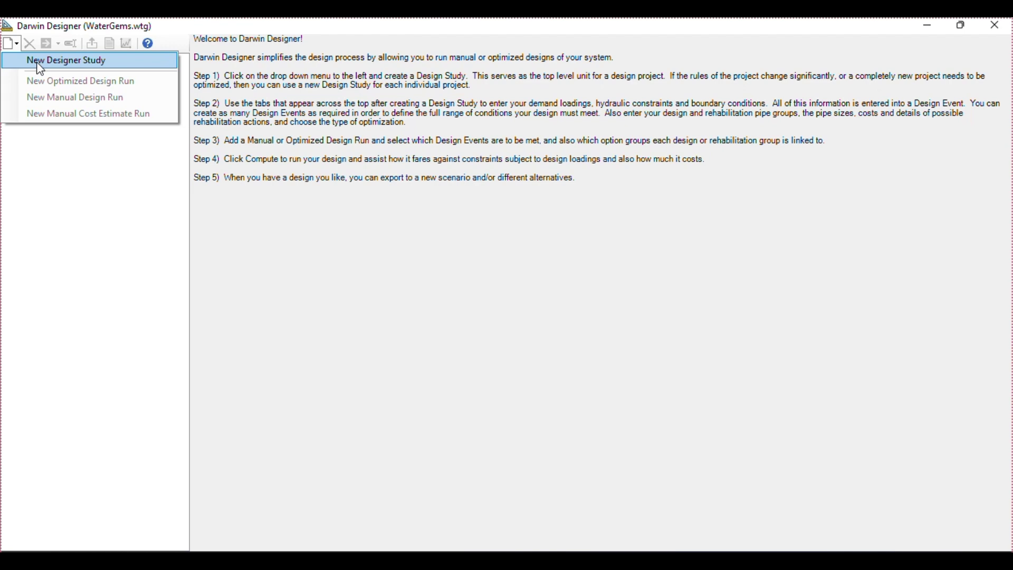
click(85, 61)
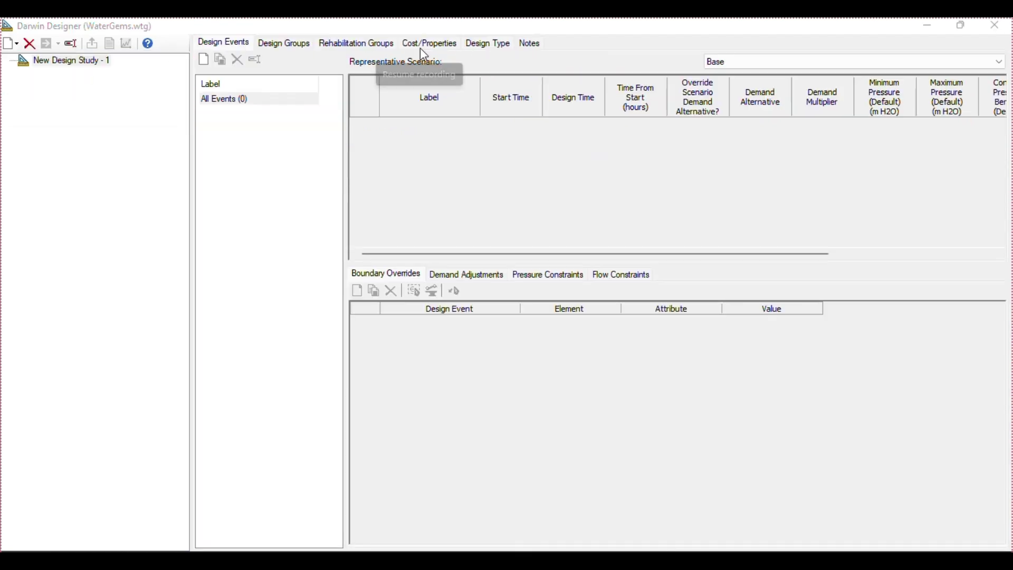
click(75, 64)
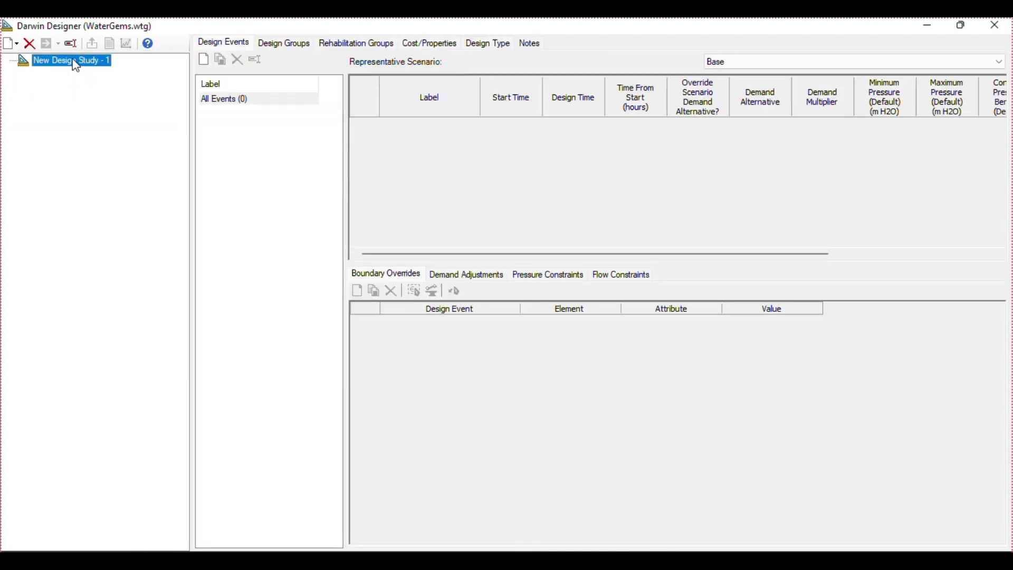
click(71, 44)
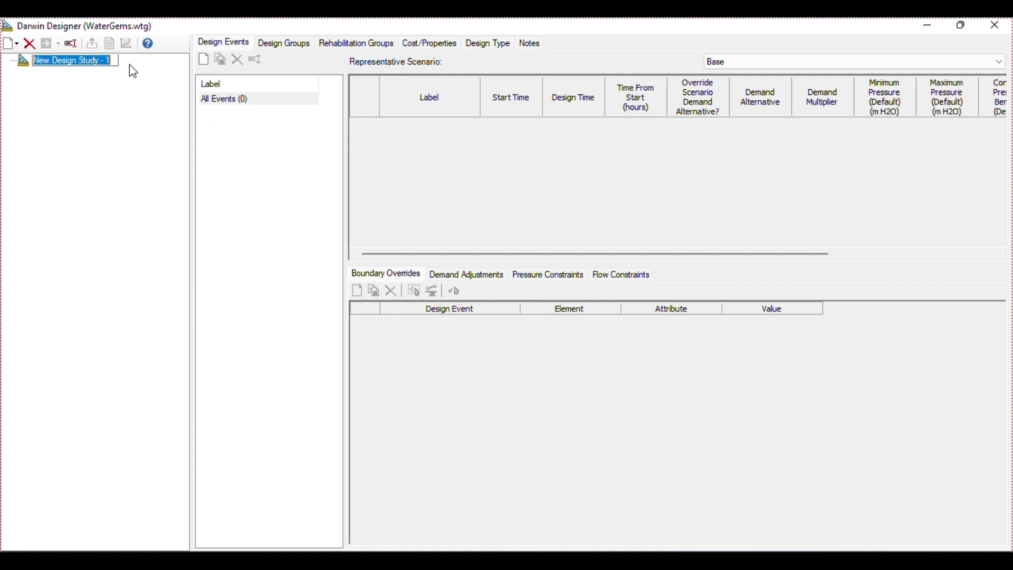
click(222, 100)
key(Escape)
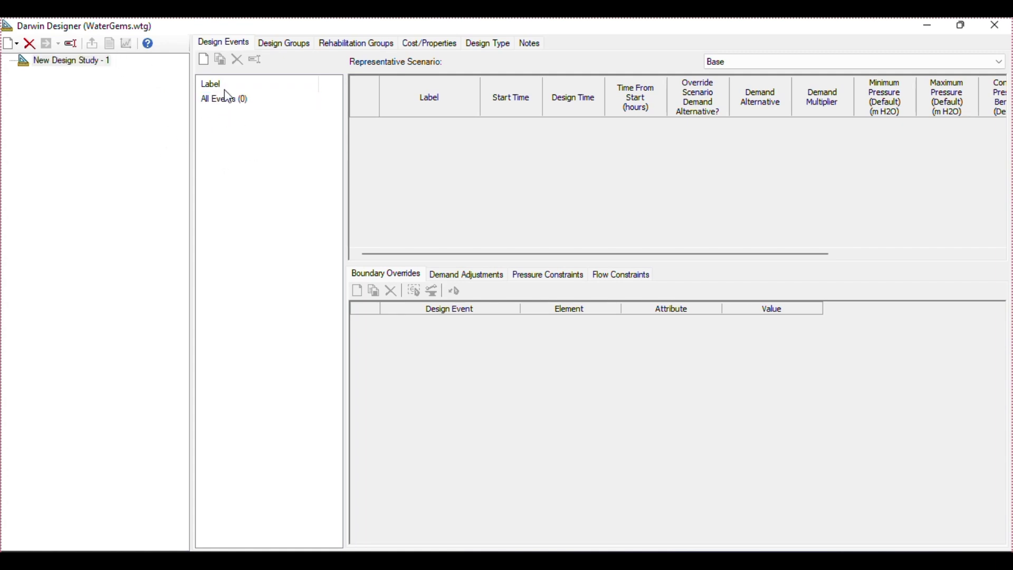
Add a design event to the study and name it Darwin Design
click(205, 62)
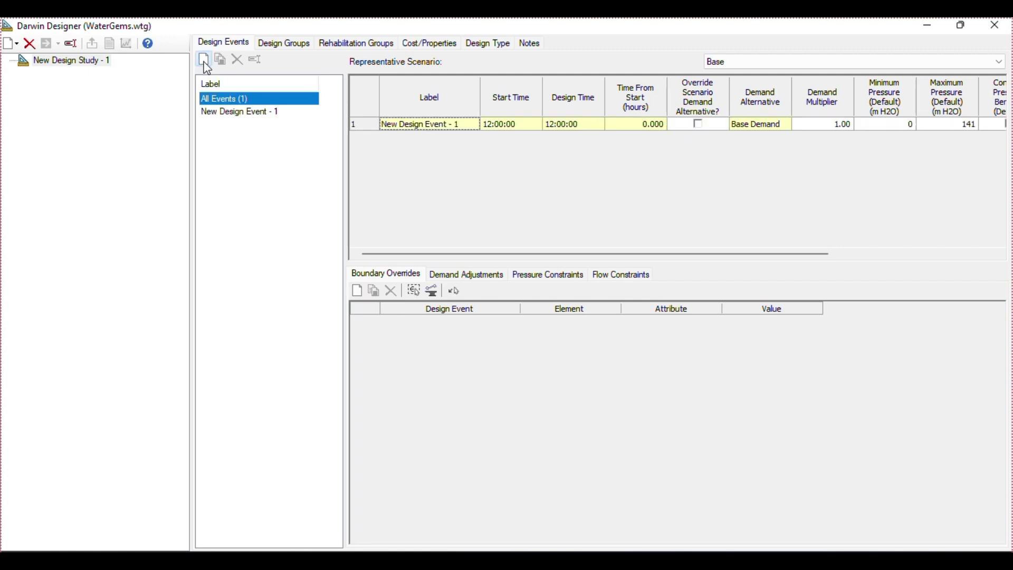
click(235, 112)
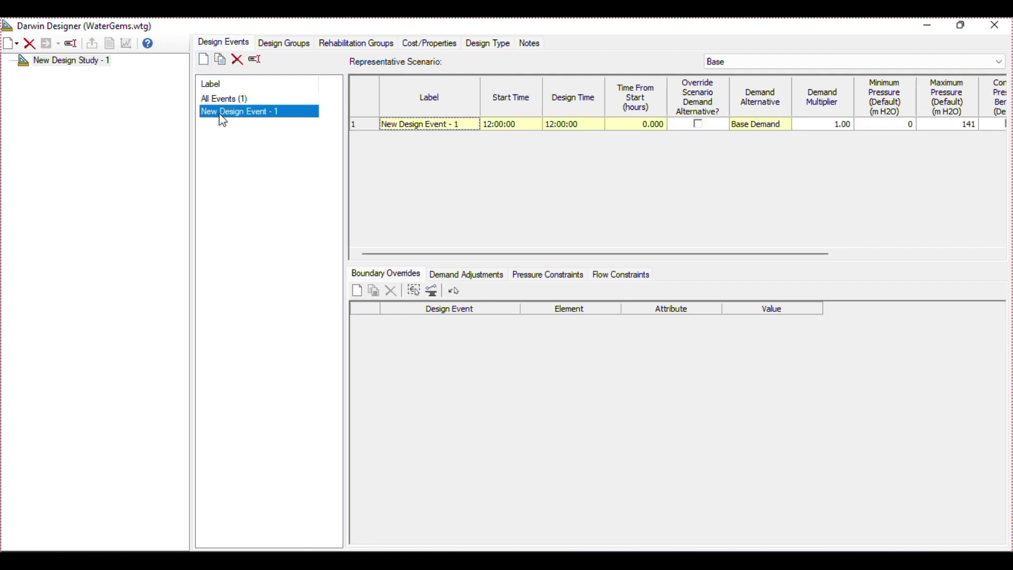
click(252, 113)
text(Darwin Design)
click(322, 155)
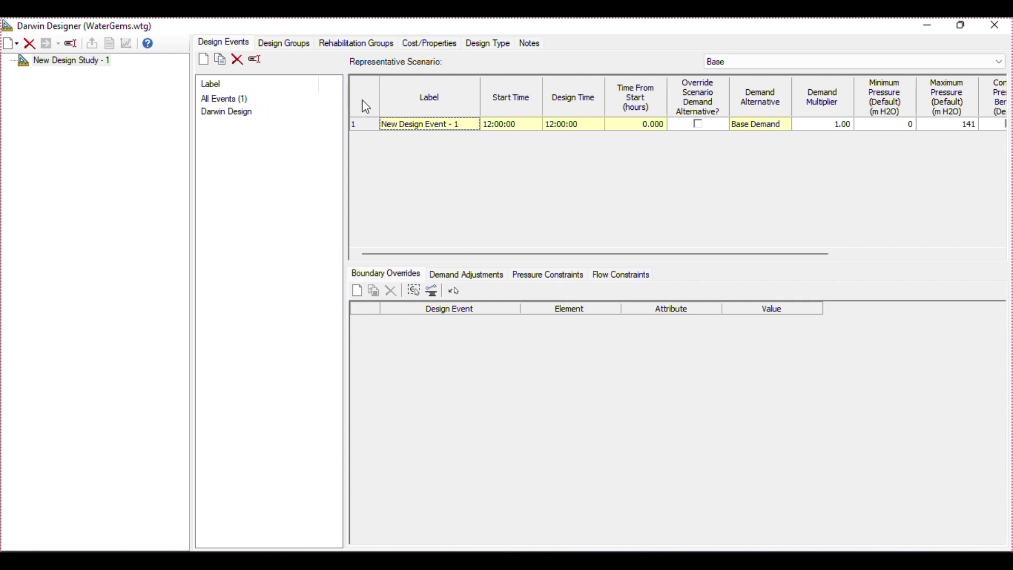
click(366, 106)
Set the demand multiplier of the Darwin Design event to 3
drag(597, 255, 661, 253)
click(522, 127)
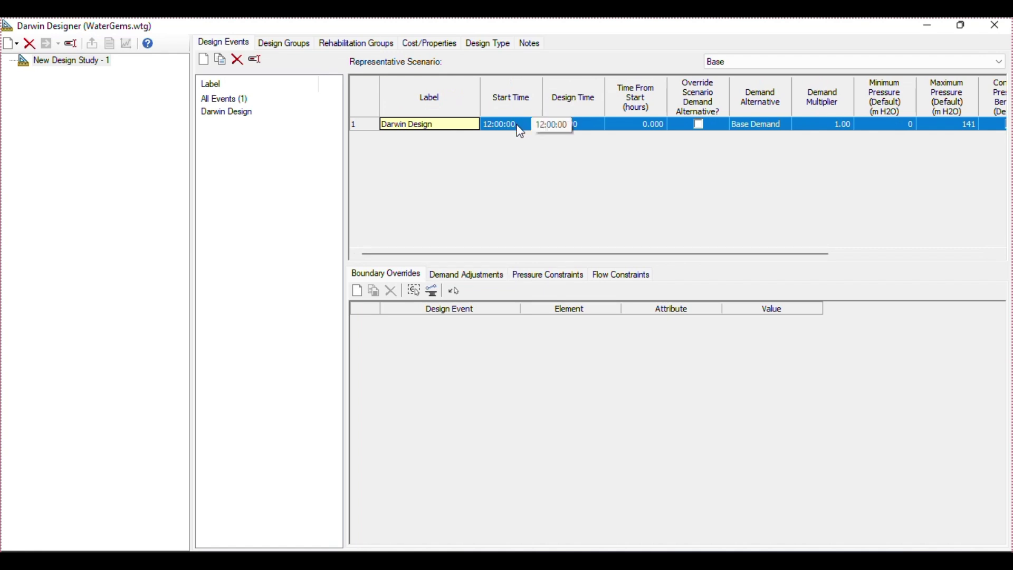
click(571, 124)
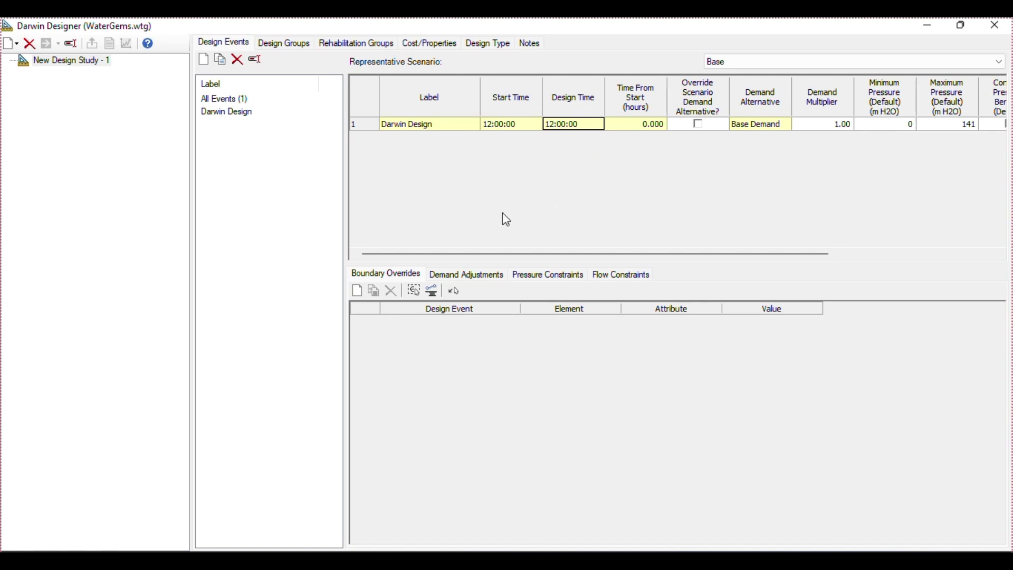
drag(584, 254, 753, 244)
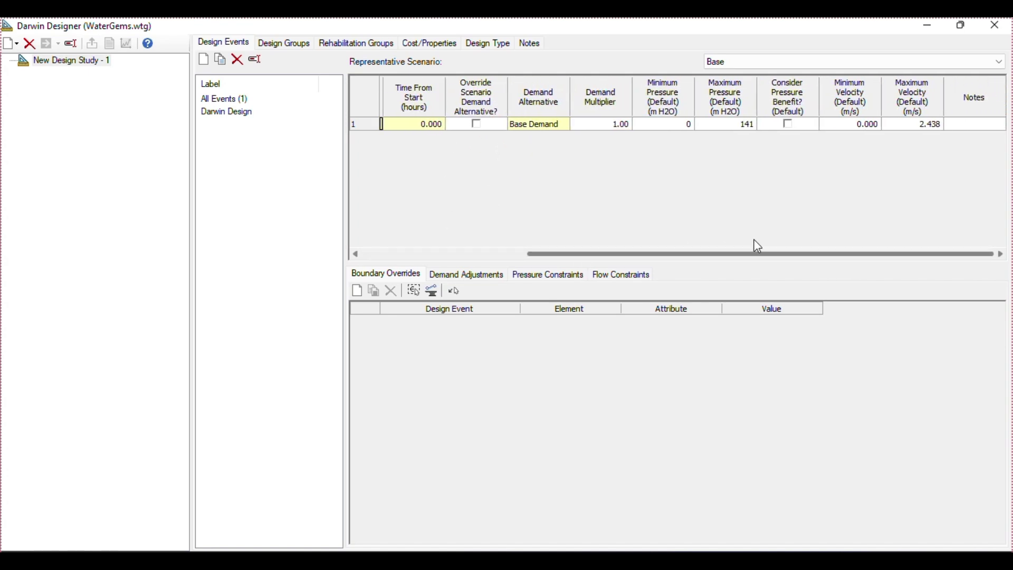
click(609, 128)
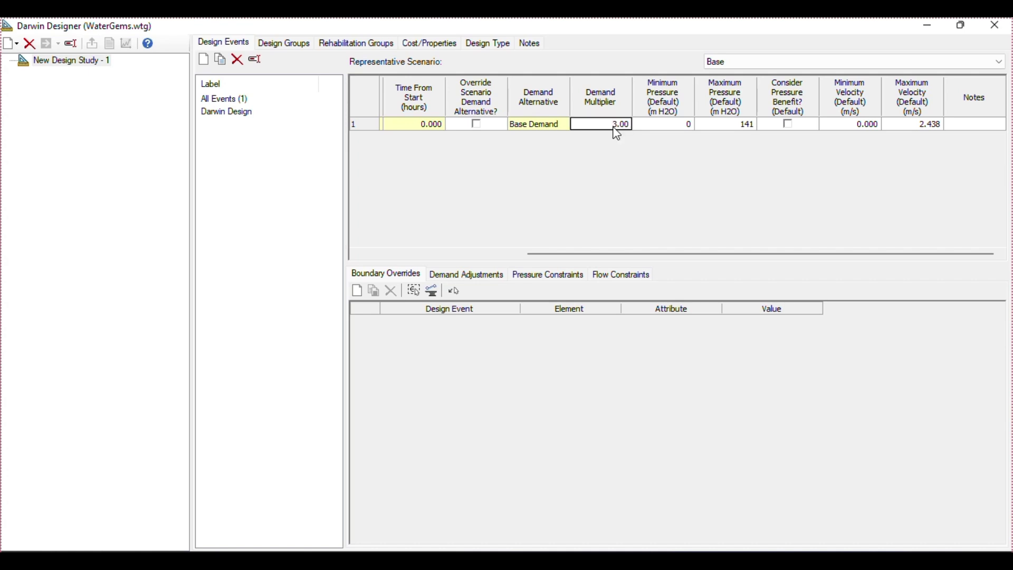
Set the design event's default minimum pressure to 7 m H2O and maximum pressure to 50 m H2O
click(677, 126)
click(682, 127)
text(7)
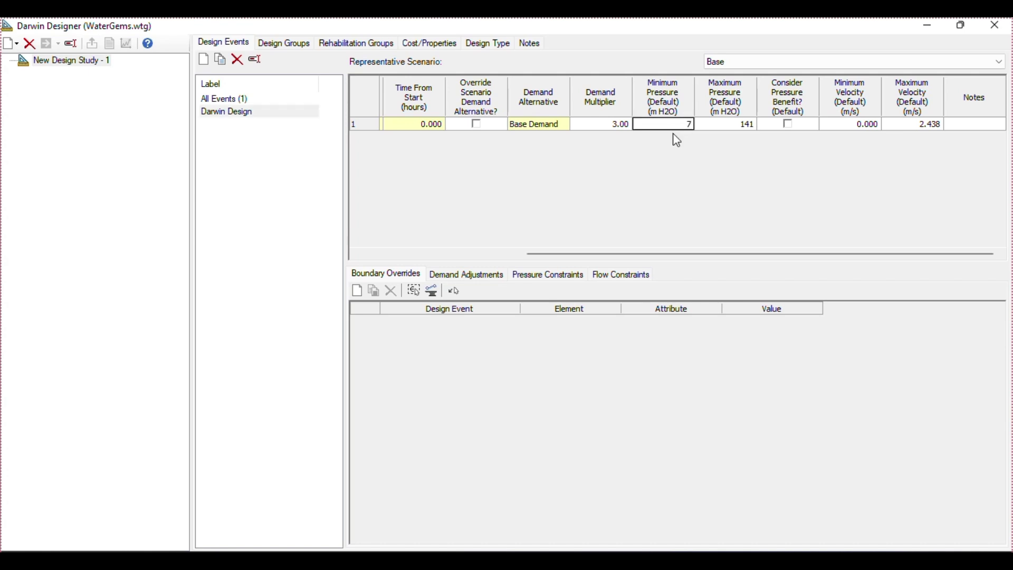
click(729, 125)
text(50)
key(Return)
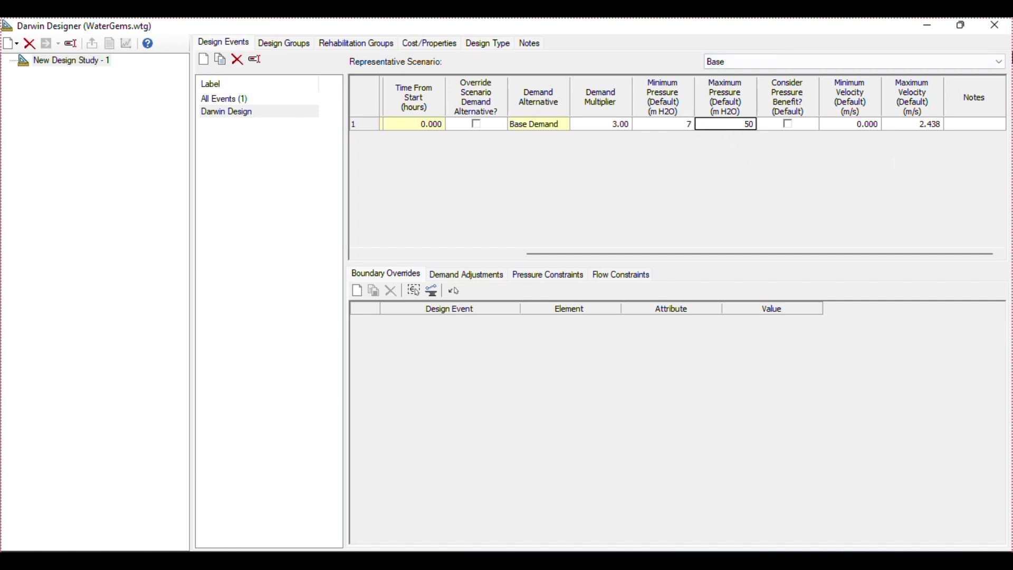
Set the design event's default minimum velocity to 0.001 m/s and maximum velocity to 1.2 m/s
click(851, 127)
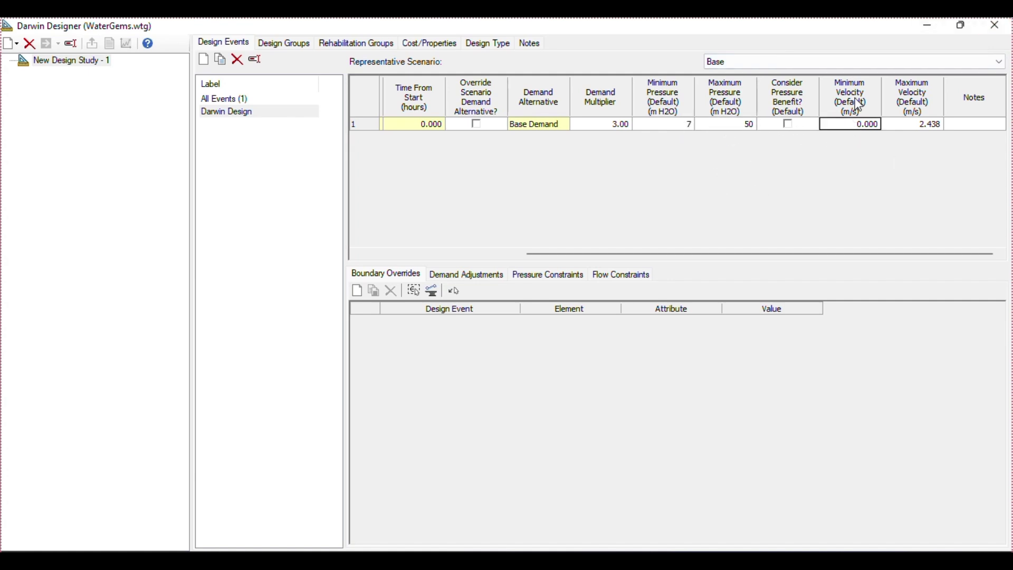
text(0.)
click(935, 126)
text(1.2)
key(Return)
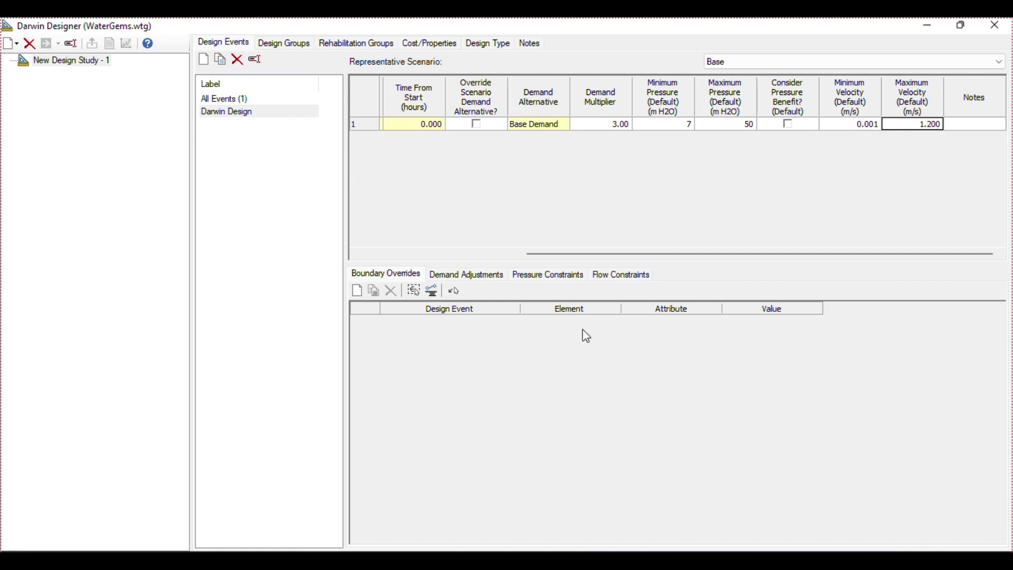
drag(646, 255, 413, 262)
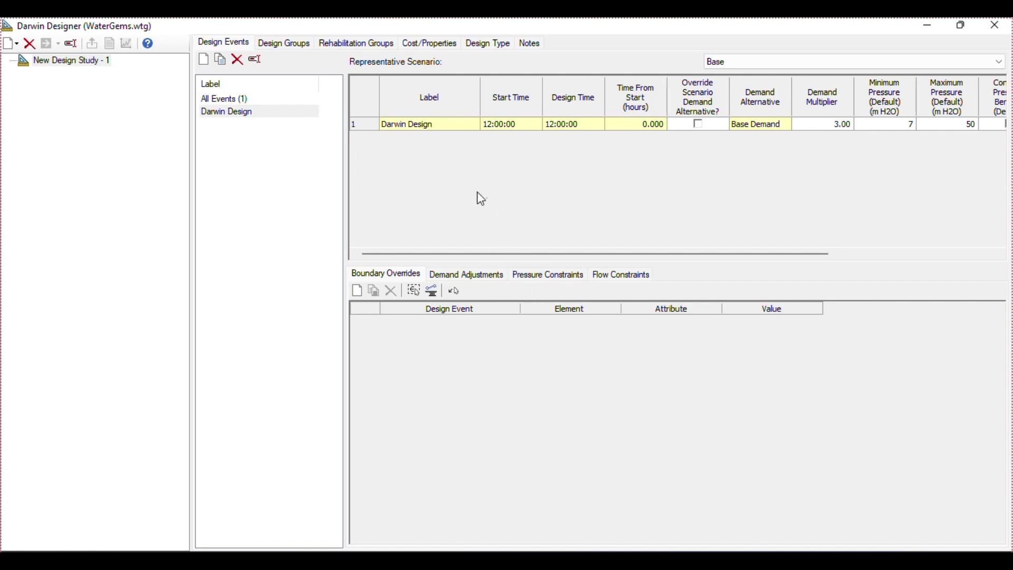
Add all nodes of the network to the event's pressure constraints by selecting the whole network in the drawing
click(533, 275)
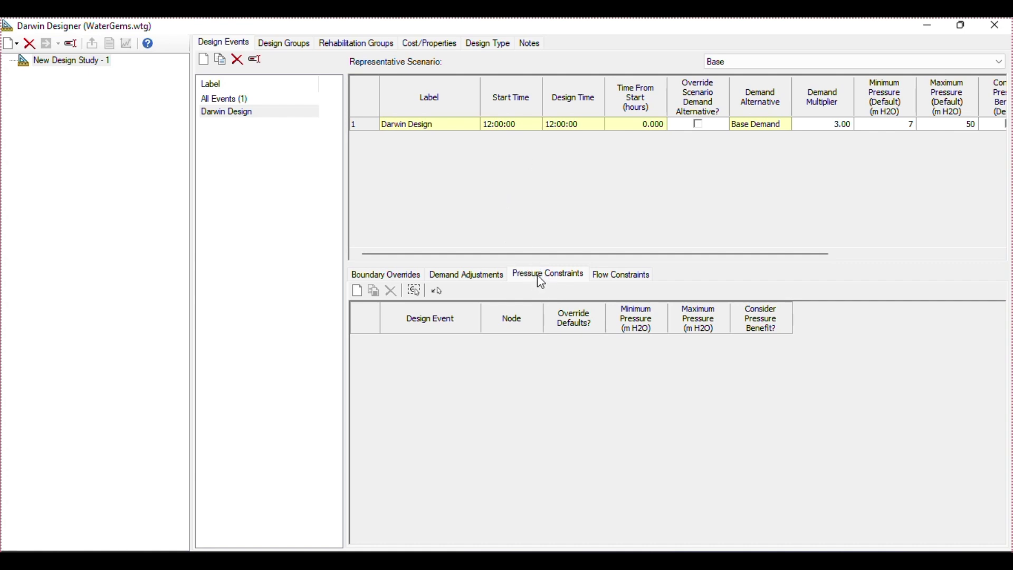
click(438, 292)
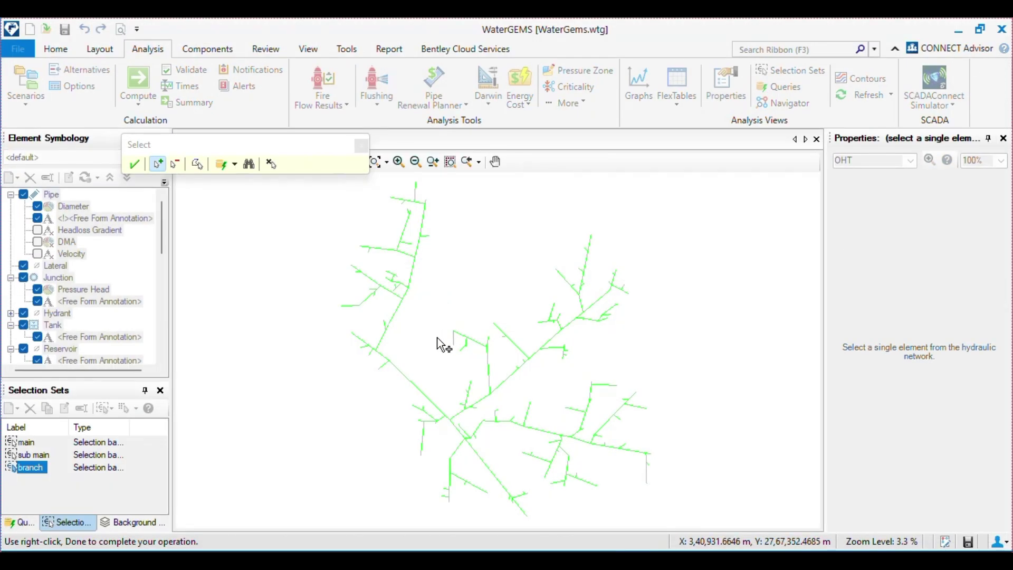
scroll(437, 338, down, 4)
drag(375, 284, 613, 437)
scroll(543, 389, up, 6)
scroll(561, 300, up, 1)
scroll(599, 334, down, 2)
click(134, 164)
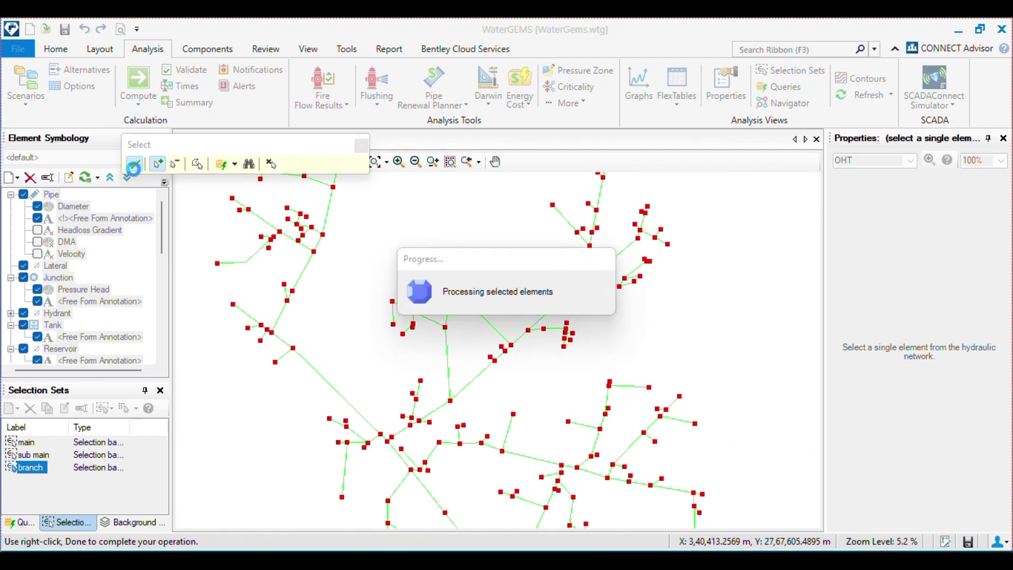
scroll(593, 405, down, 15)
drag(1003, 442, 1008, 309)
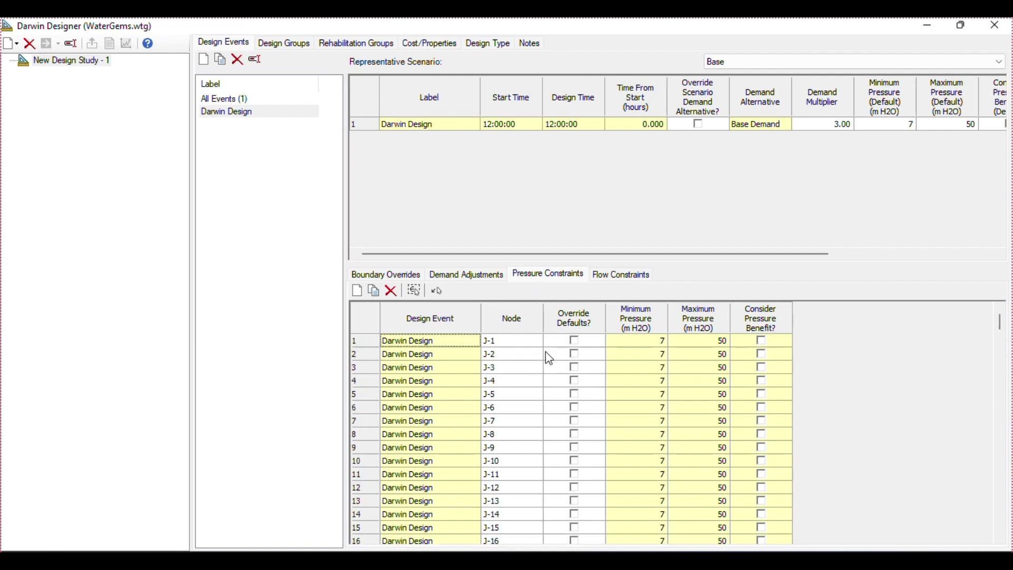
Override the default pressure constraints for nodes J-1 and J-2 with a minimum of 10 and a maximum of 50 m H2O
click(575, 342)
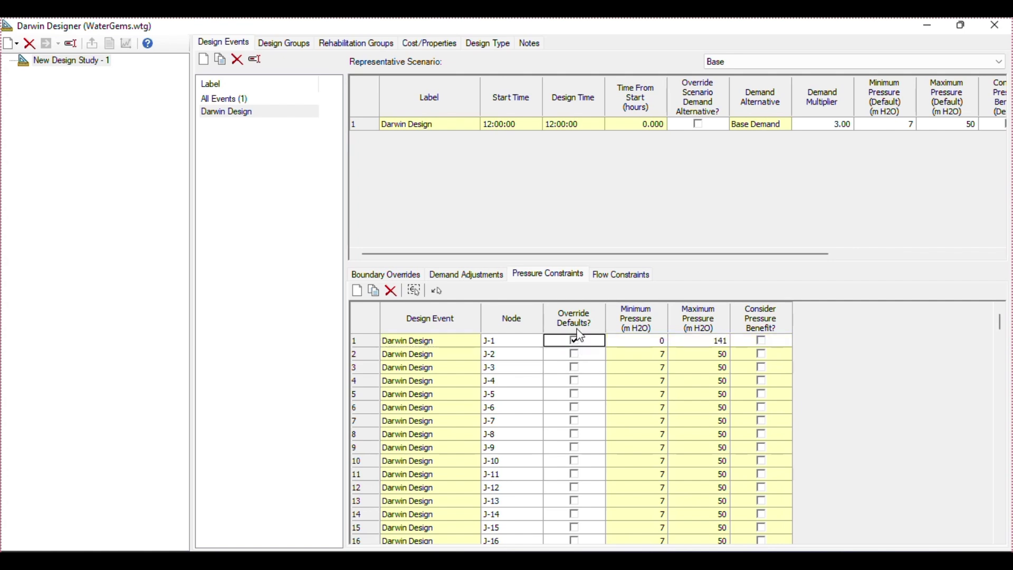
click(656, 342)
click(574, 355)
click(659, 354)
text(1)
text(50)
key(Return)
text(50)
key(Return)
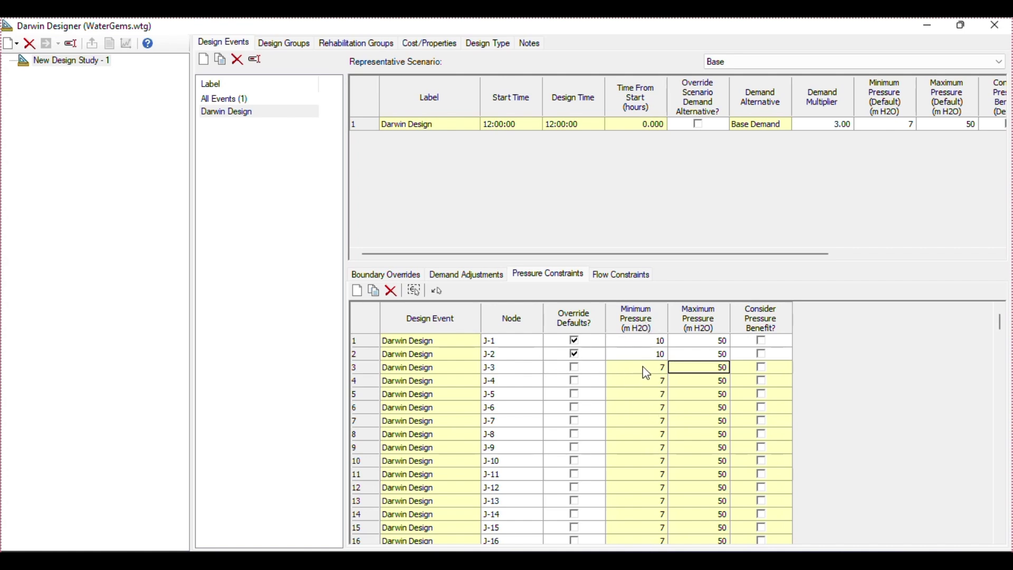
drag(637, 372, 696, 448)
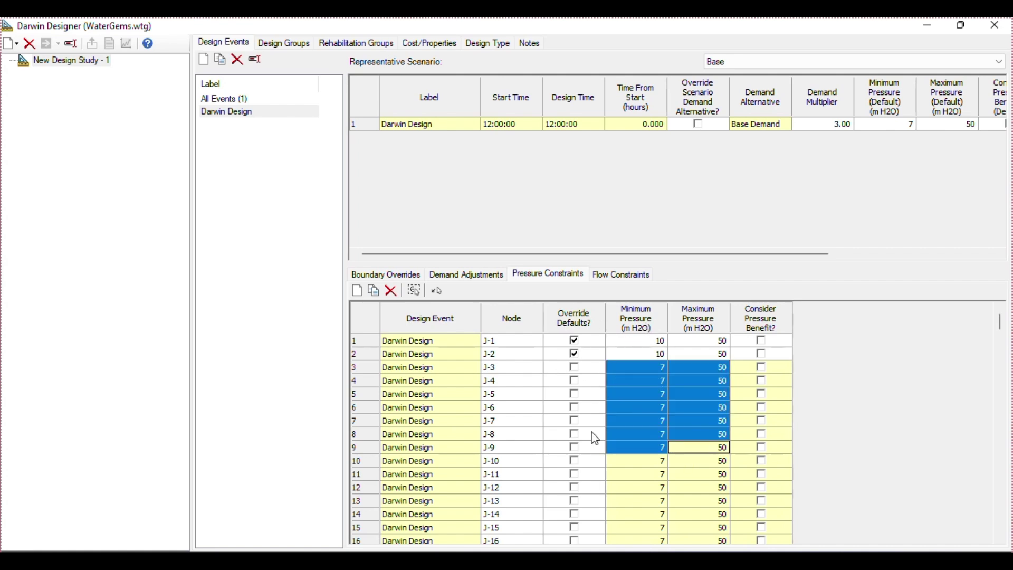
Add all pipes of the network to the event's flow constraints by selecting the whole network in the drawing
click(623, 277)
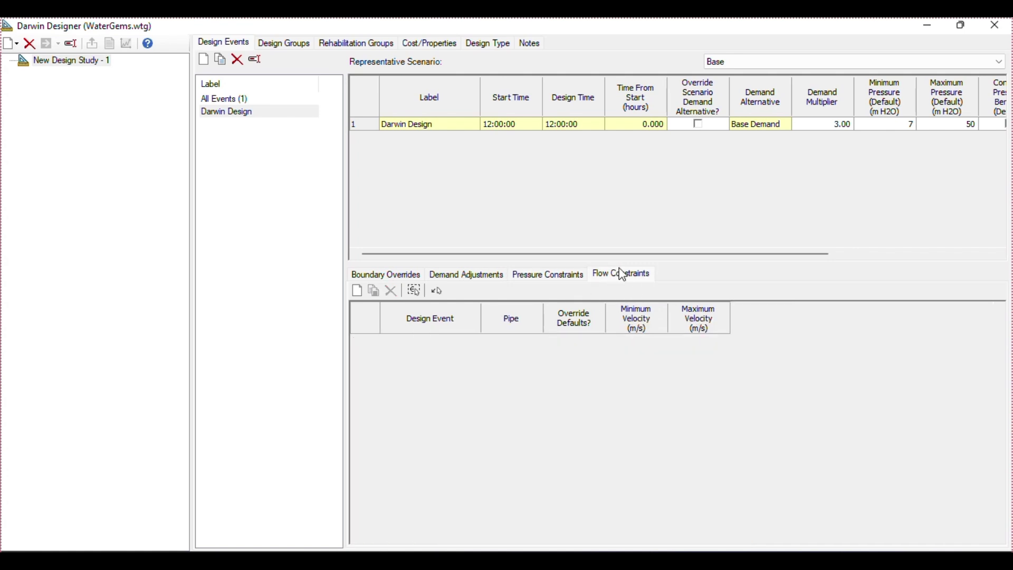
click(436, 290)
drag(601, 423, 429, 222)
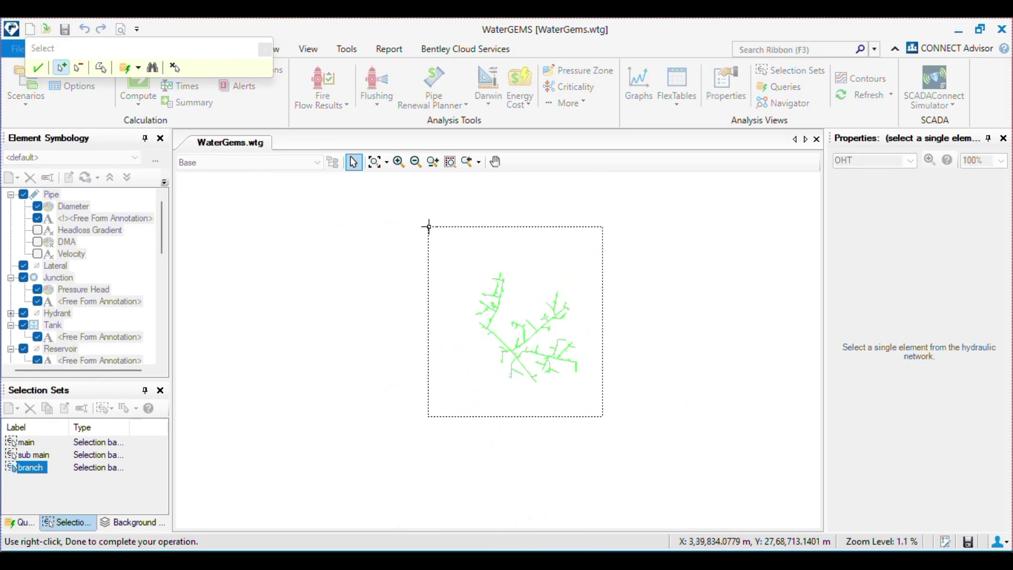
drag(163, 58, 552, 210)
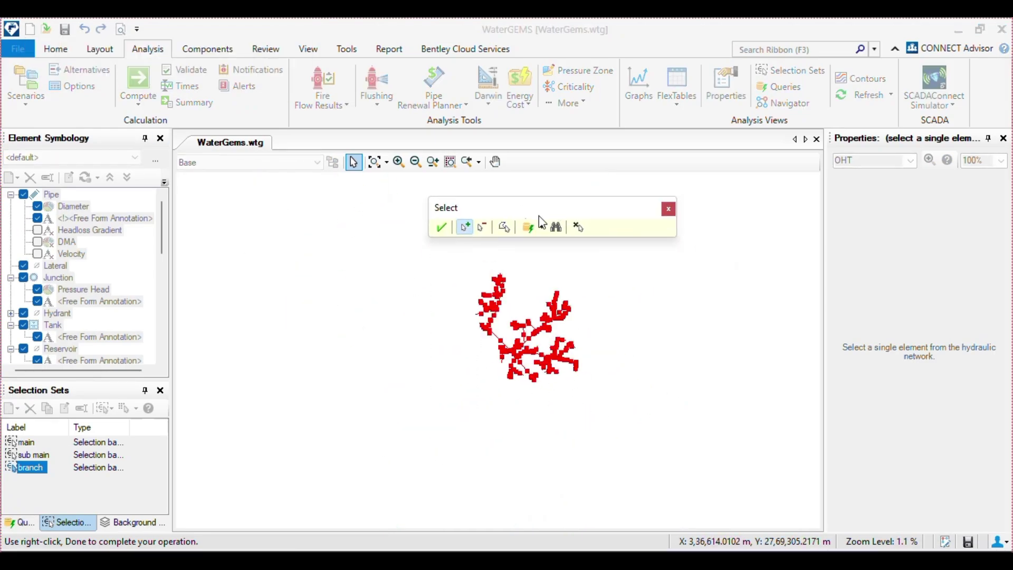
click(441, 227)
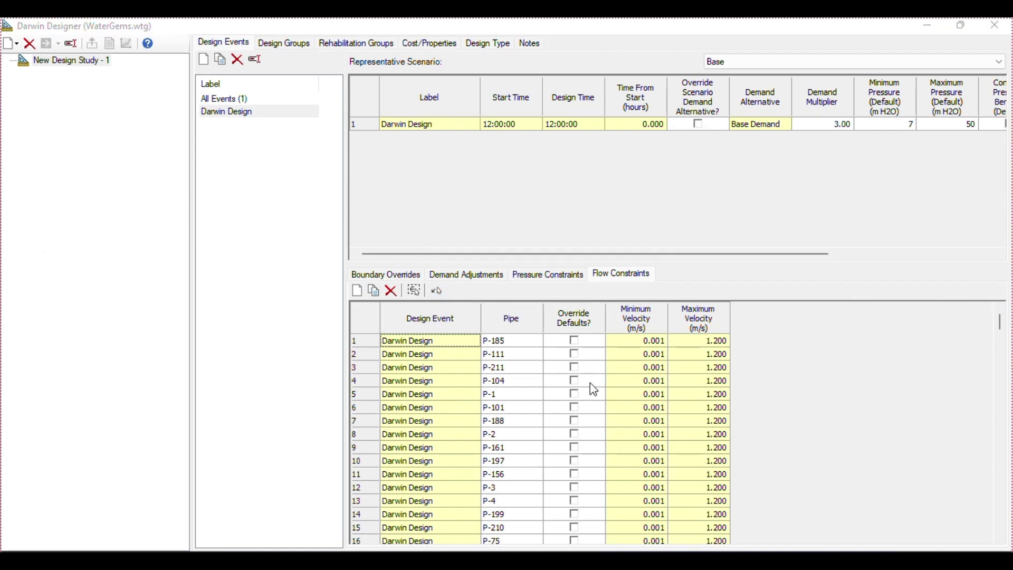
scroll(593, 411, down, 20)
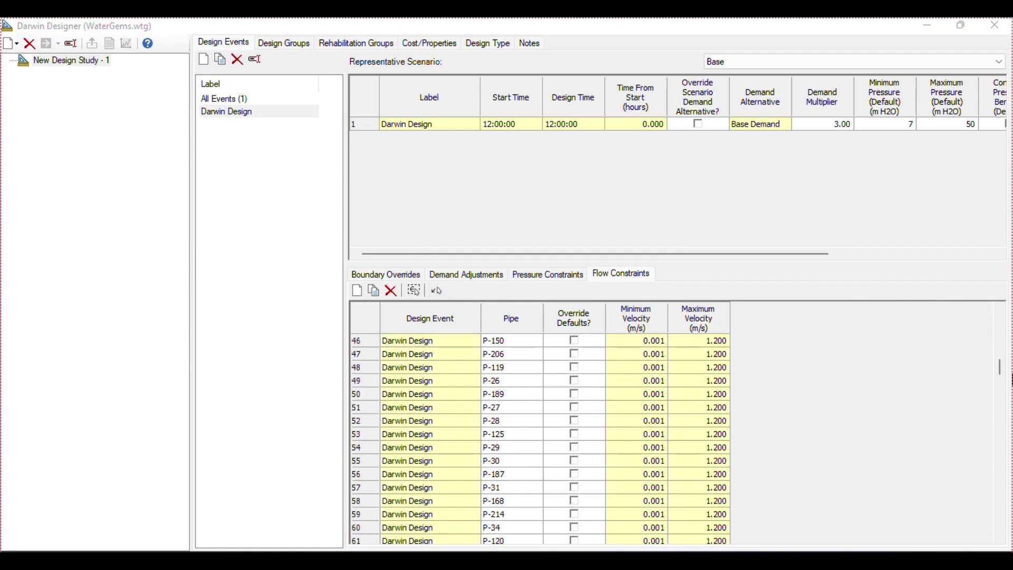
drag(1004, 385, 1004, 501)
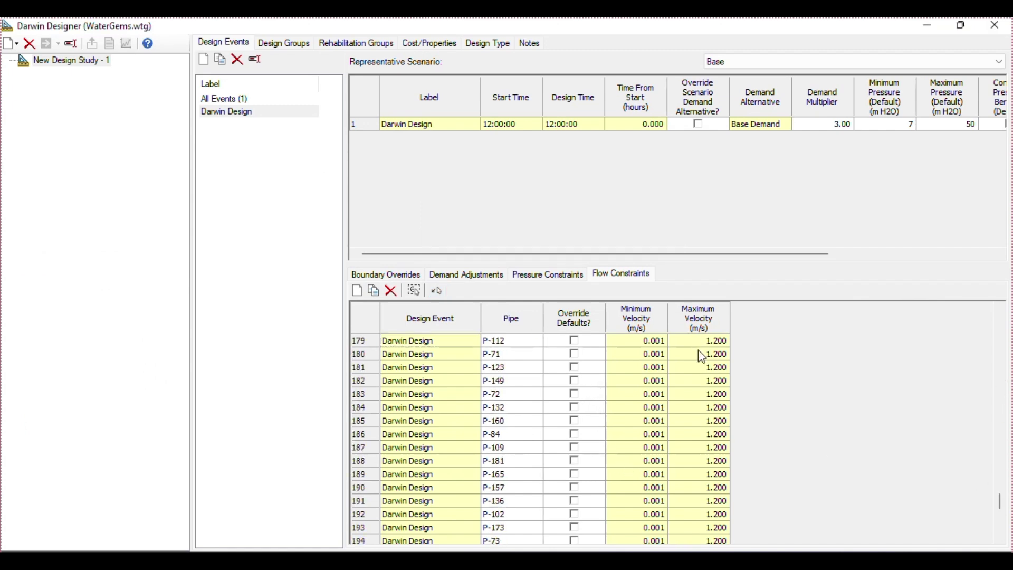
Generate a separate design group for every pipe, using all available pipes as the selection set
click(282, 44)
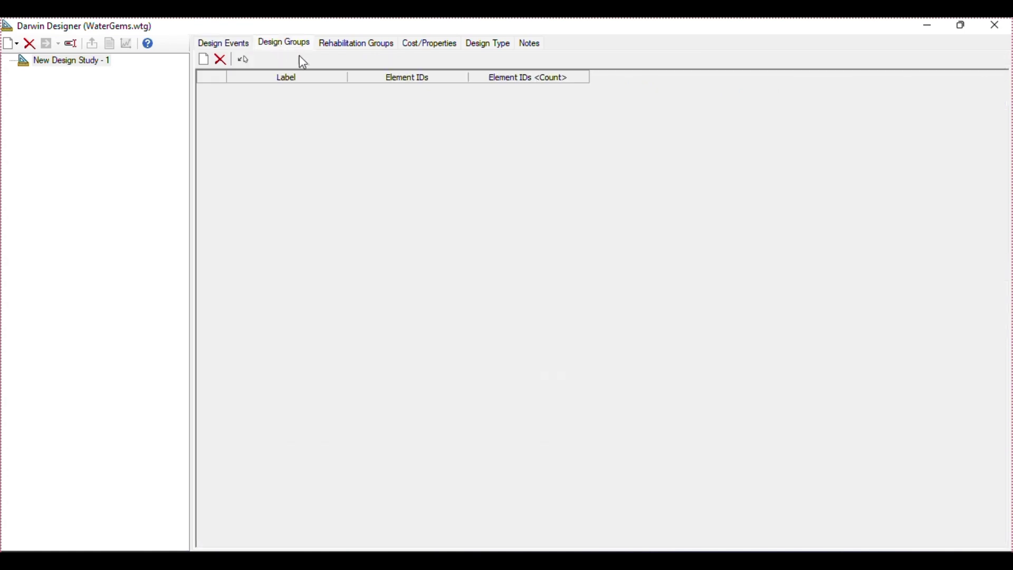
click(245, 60)
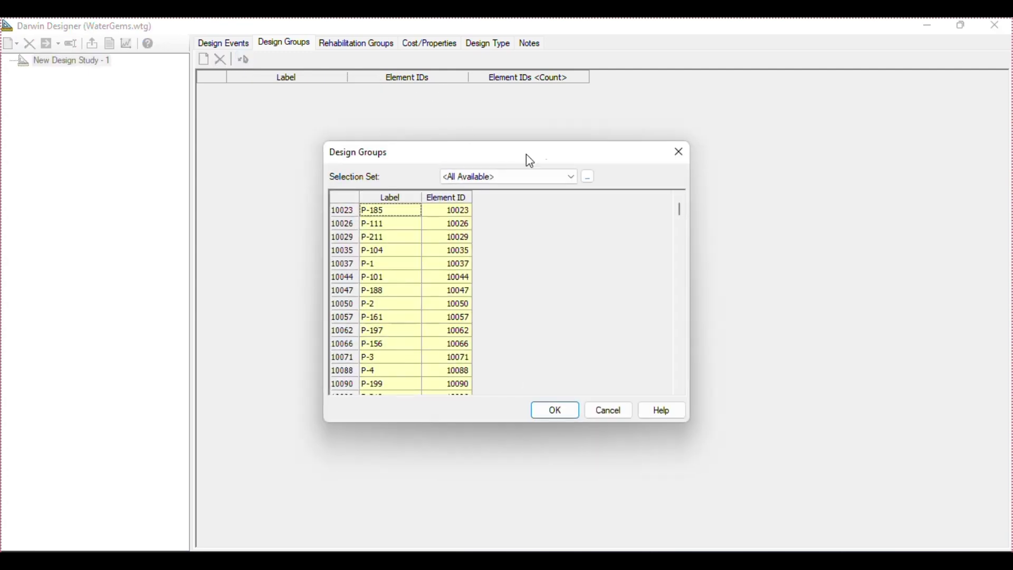
click(514, 179)
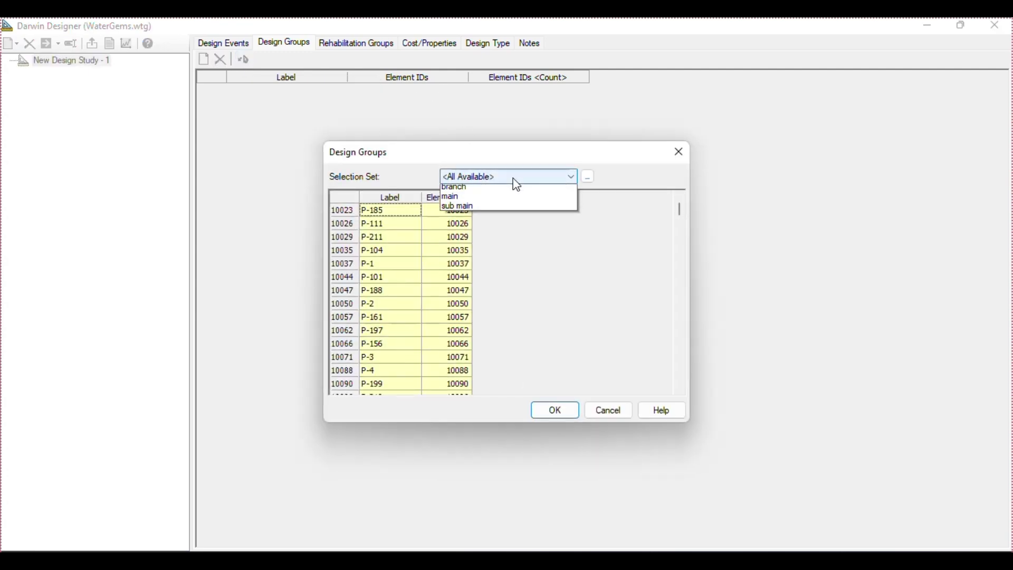
click(480, 178)
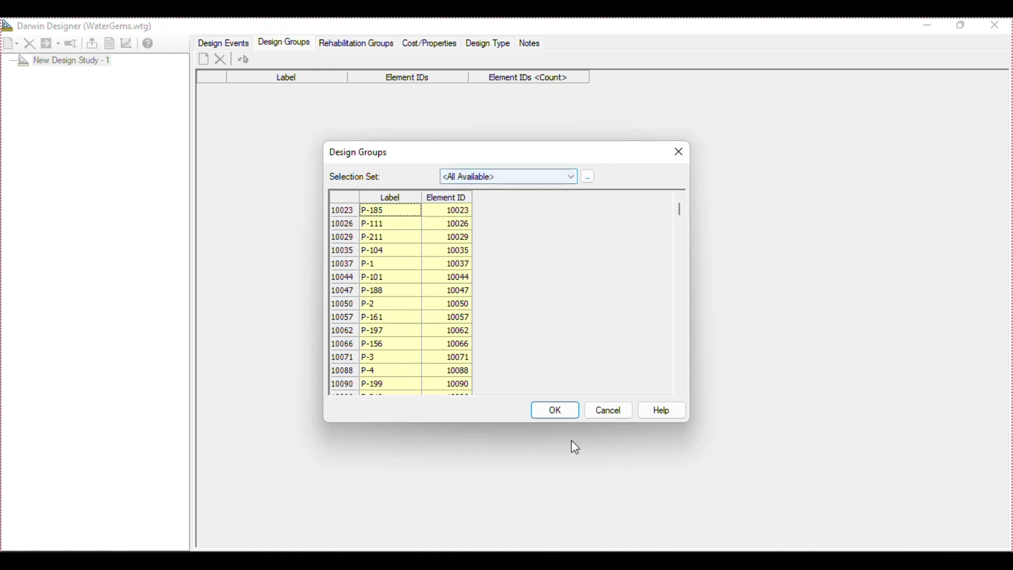
click(560, 413)
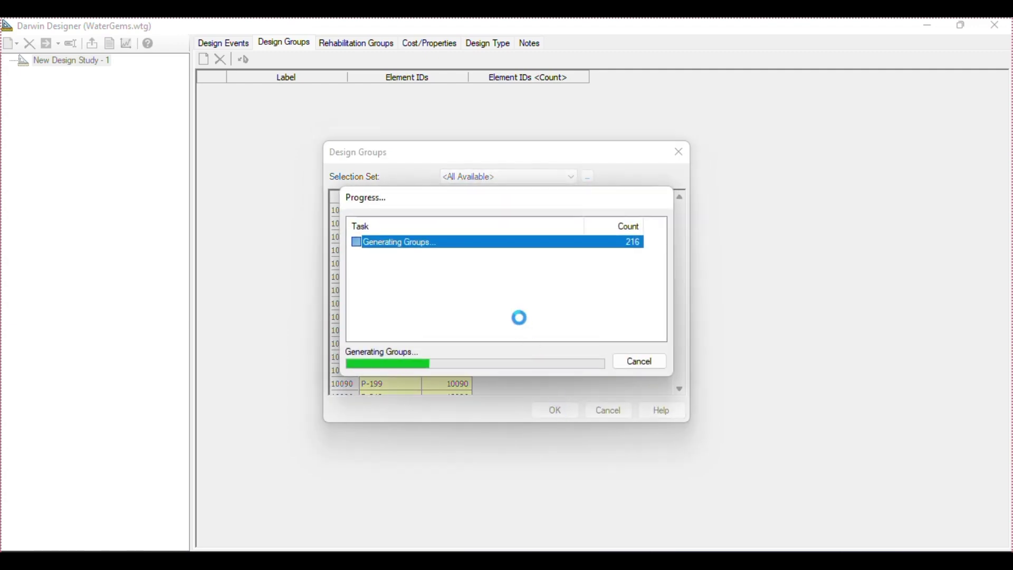
scroll(525, 312, down, 20)
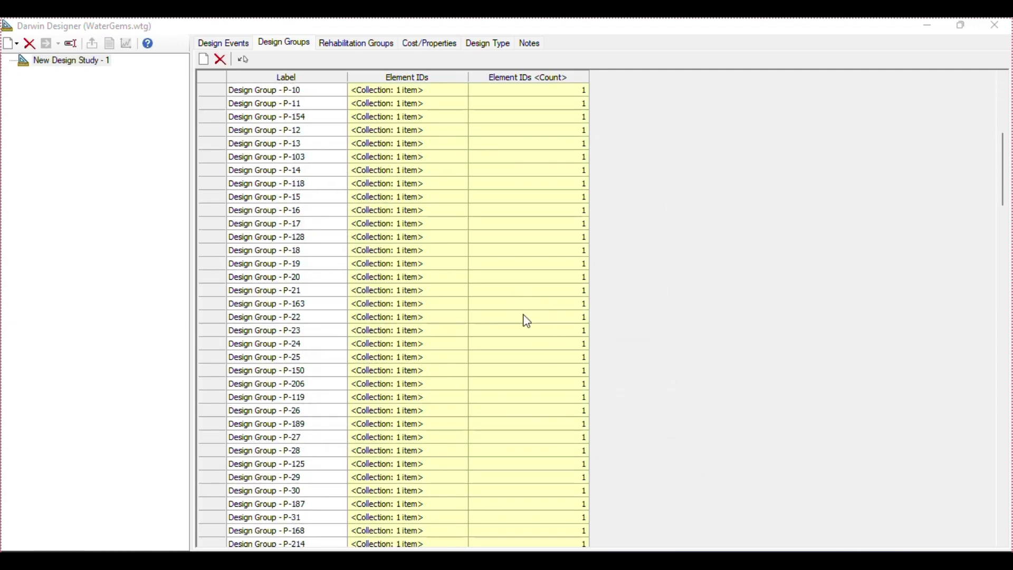
drag(1002, 280, 951, 104)
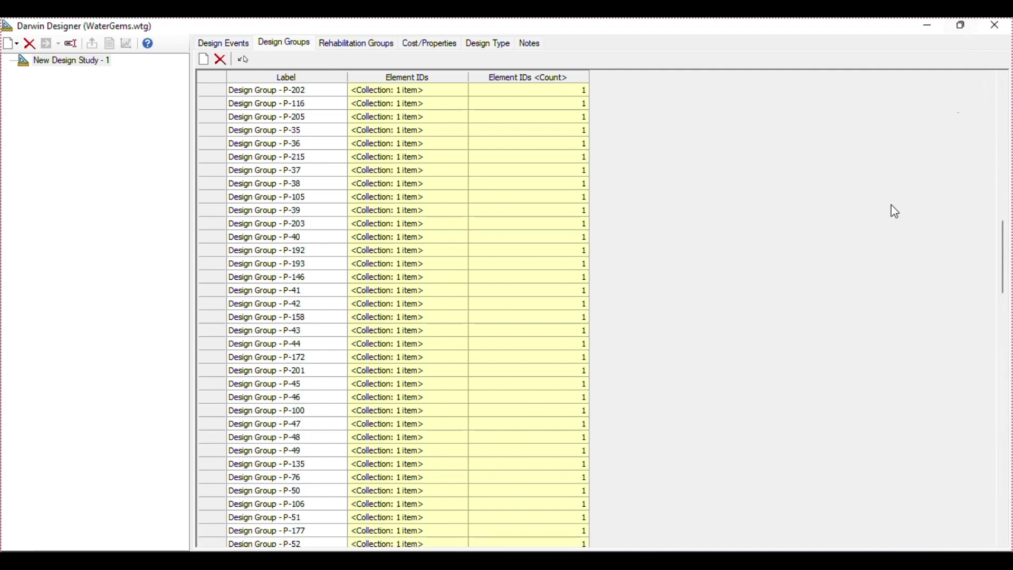
Create a new-pipe cost and properties table for the design study and name it Pipe Material
click(351, 46)
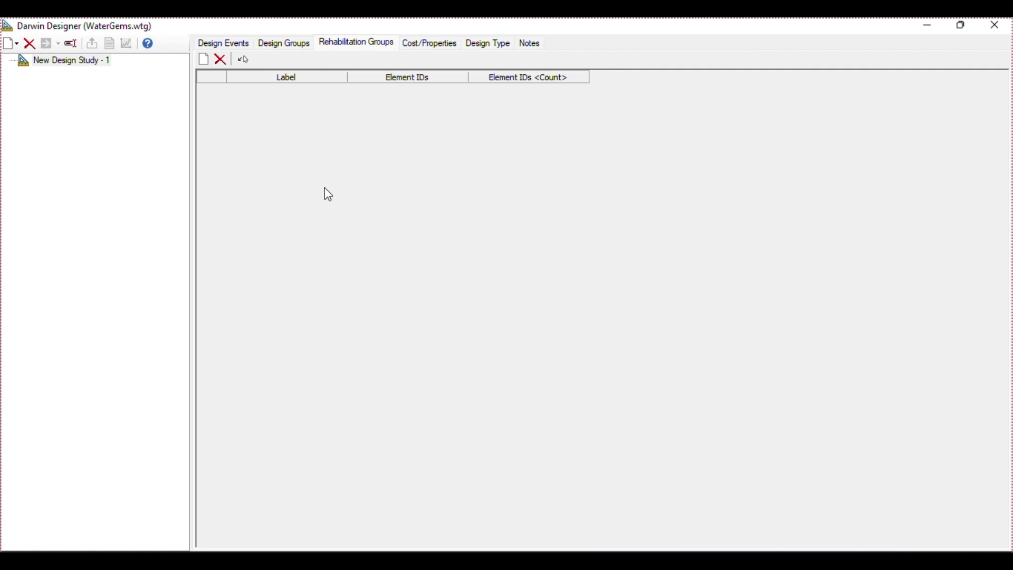
click(411, 49)
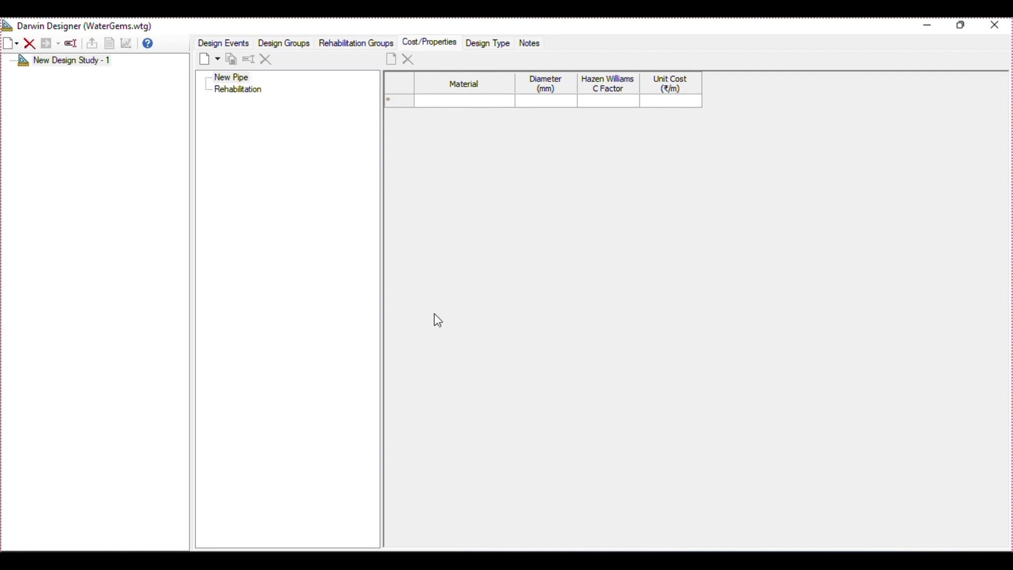
click(226, 78)
right_click(227, 82)
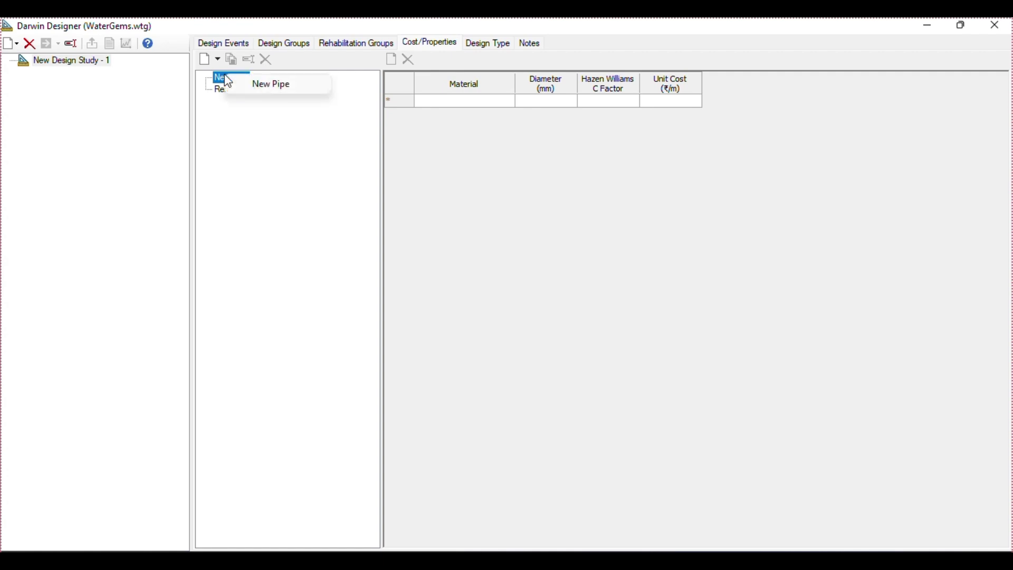
click(271, 84)
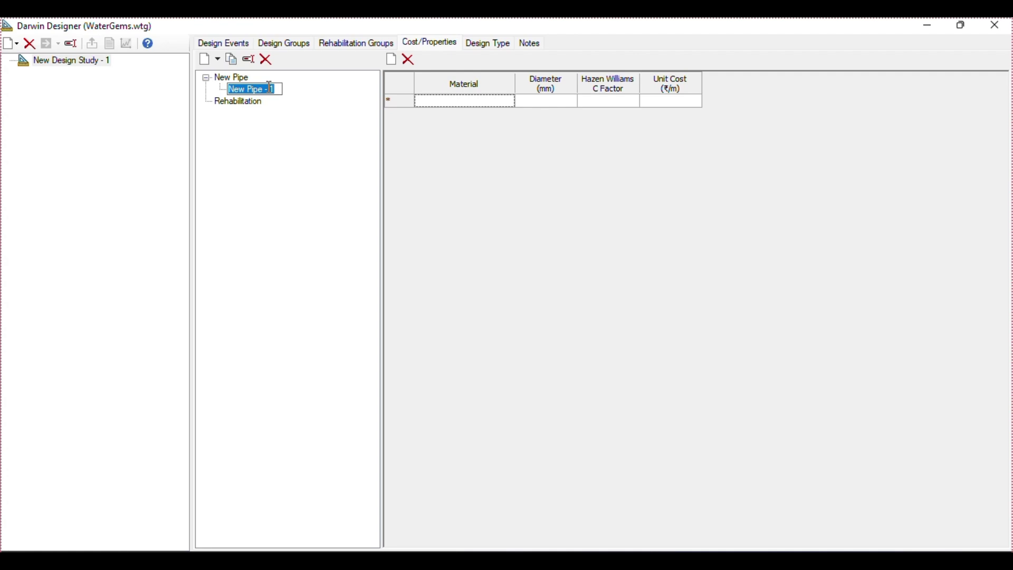
text(Pipe Material)
key(Return)
Copy the HDPE rows from the Excel workbook into Pipe Material: diameters 56.6 to 224.7 mm, C factor 145, unit costs 1,004 to 12,097 ₹/m
click(478, 103)
click(546, 105)
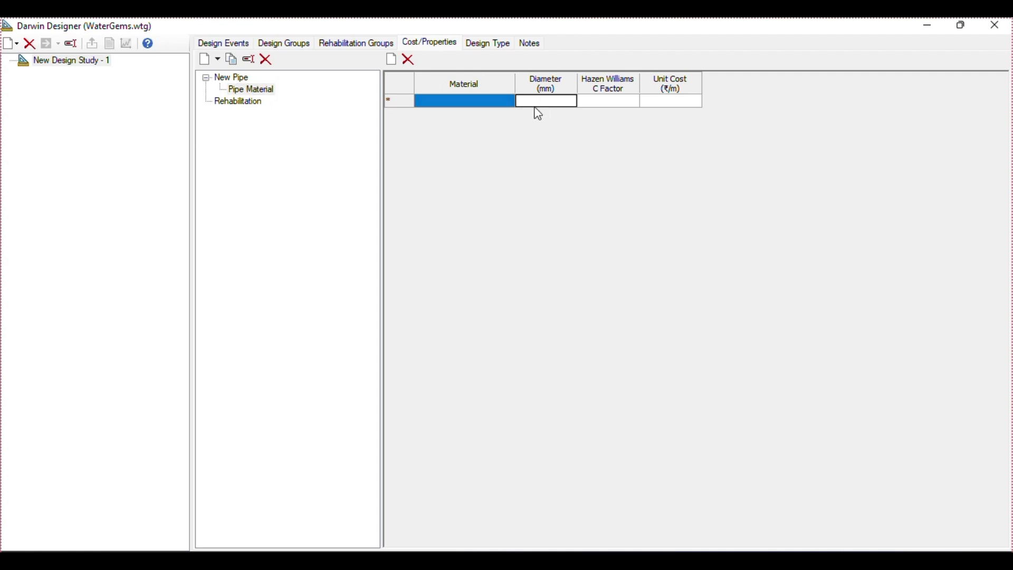
click(608, 105)
click(675, 105)
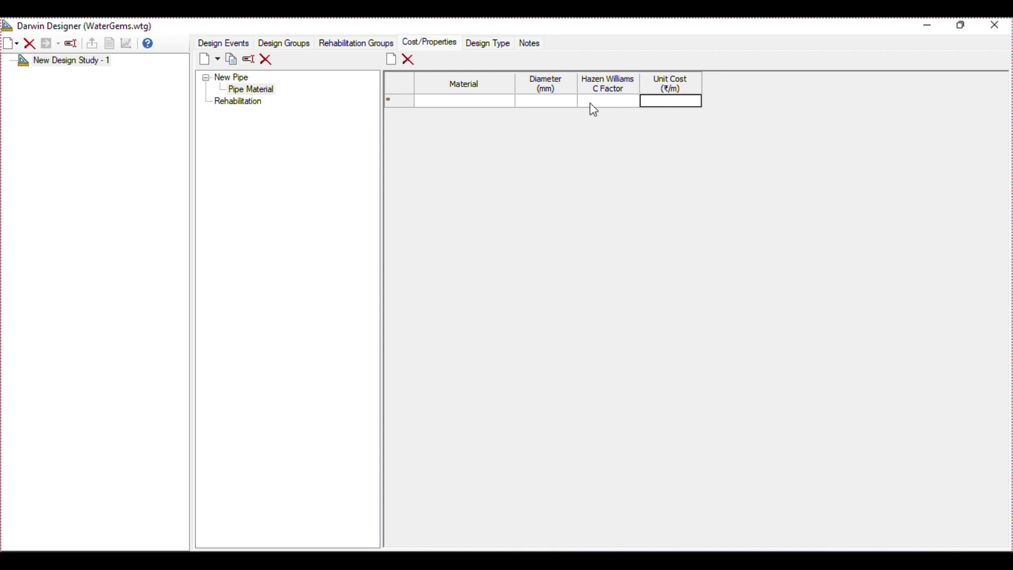
key(alt+Tab)
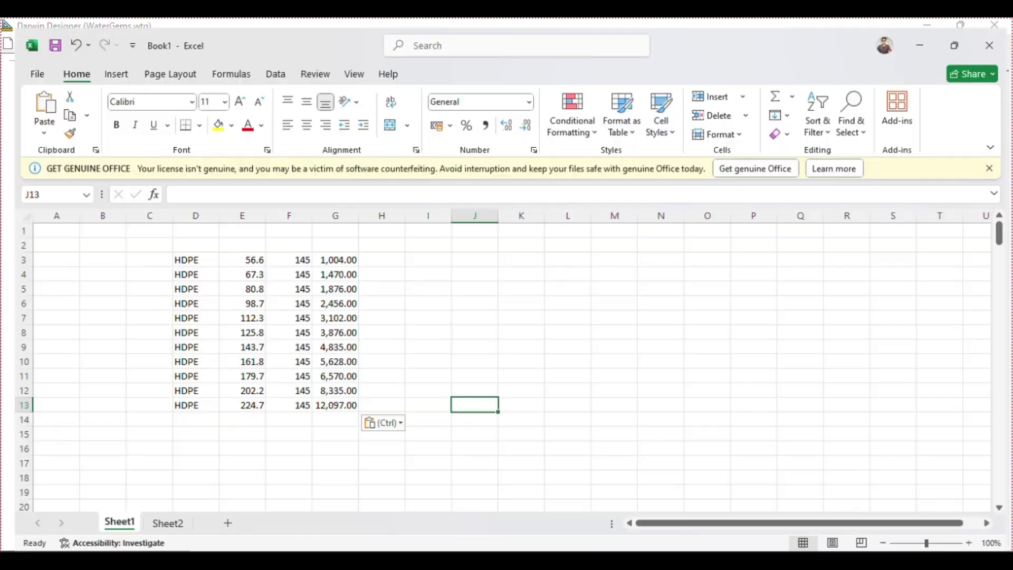
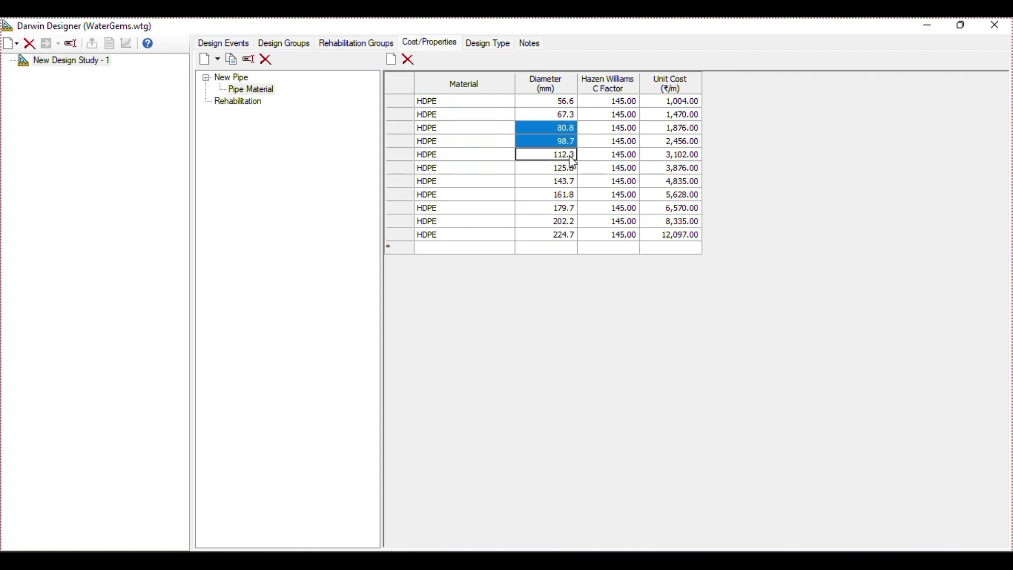
drag(678, 140, 702, 217)
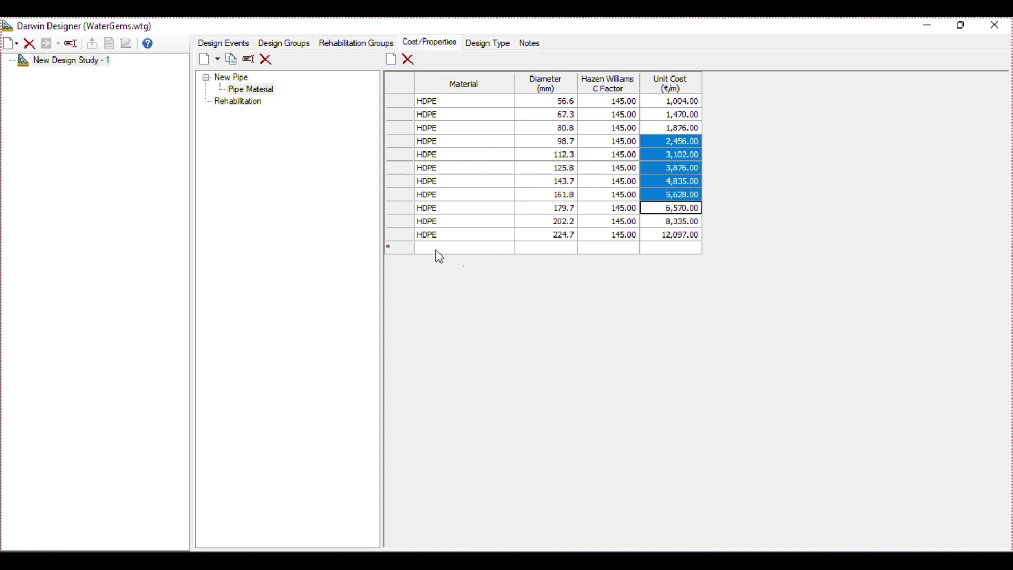
Add a new optimized design run to New Design Study - 1, keeping the study's name
click(220, 46)
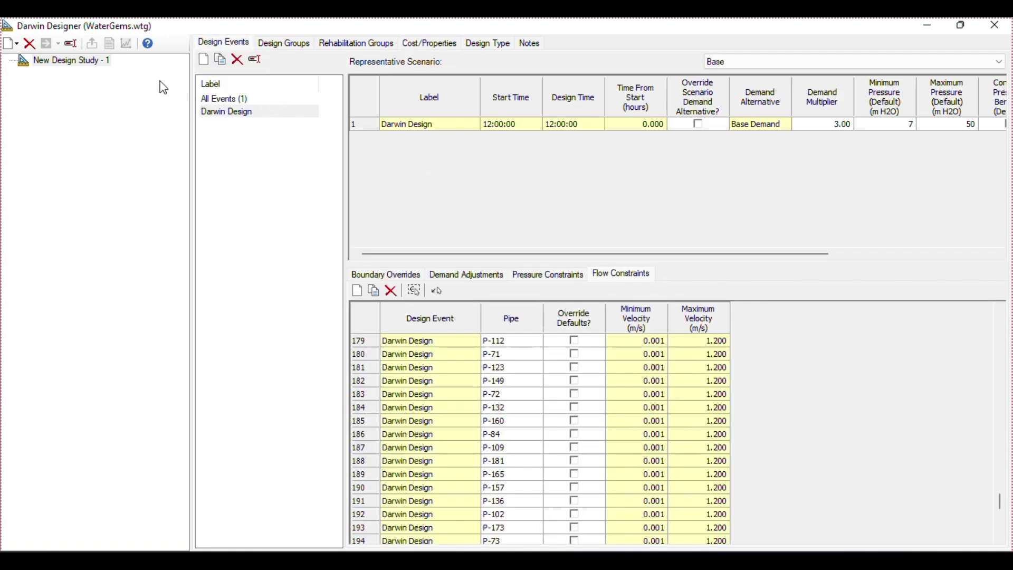
click(55, 62)
click(57, 61)
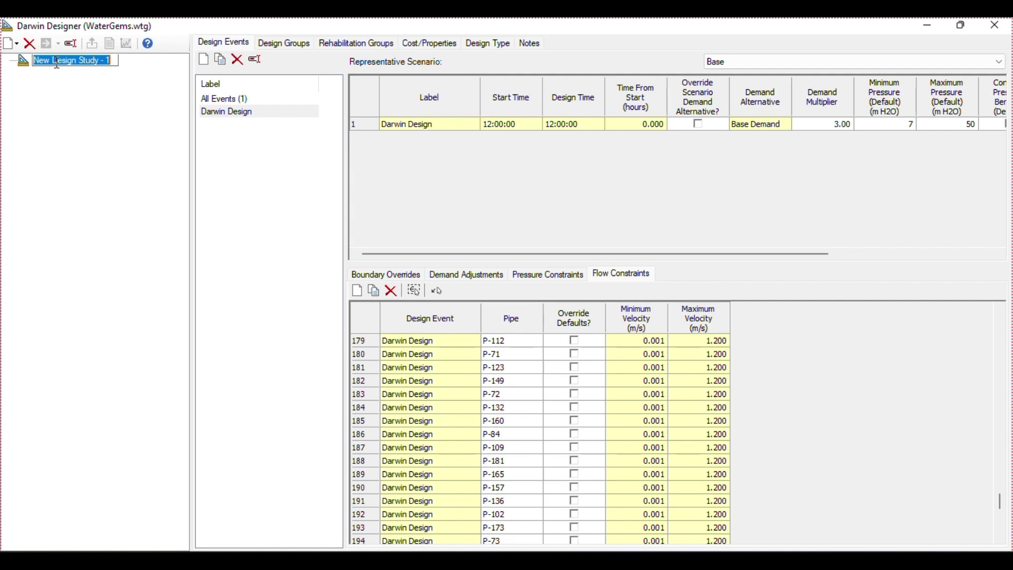
key(Return)
right_click(57, 68)
mouse_move(103, 72)
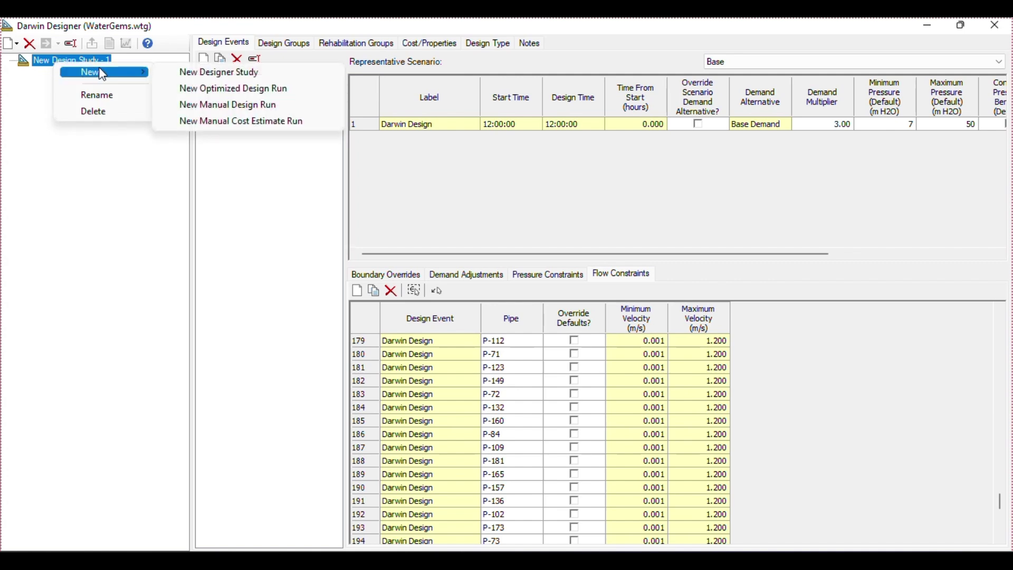
click(295, 90)
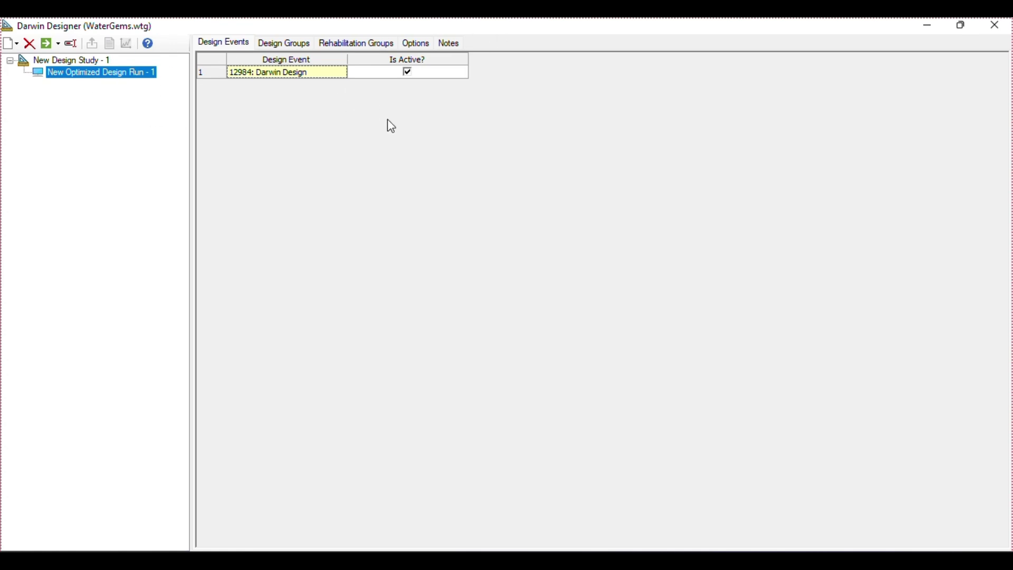
click(62, 62)
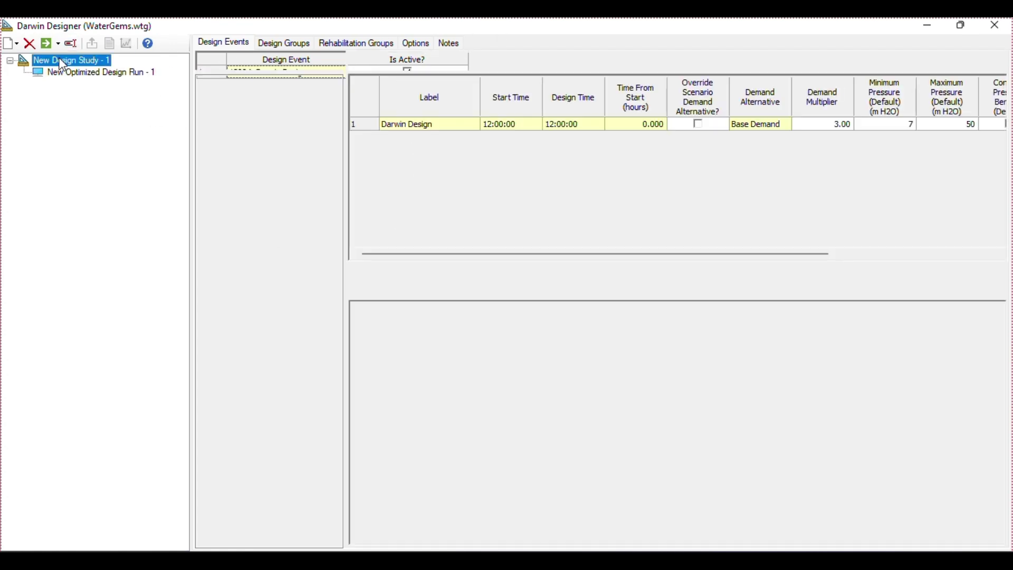
right_click(61, 63)
mouse_move(98, 71)
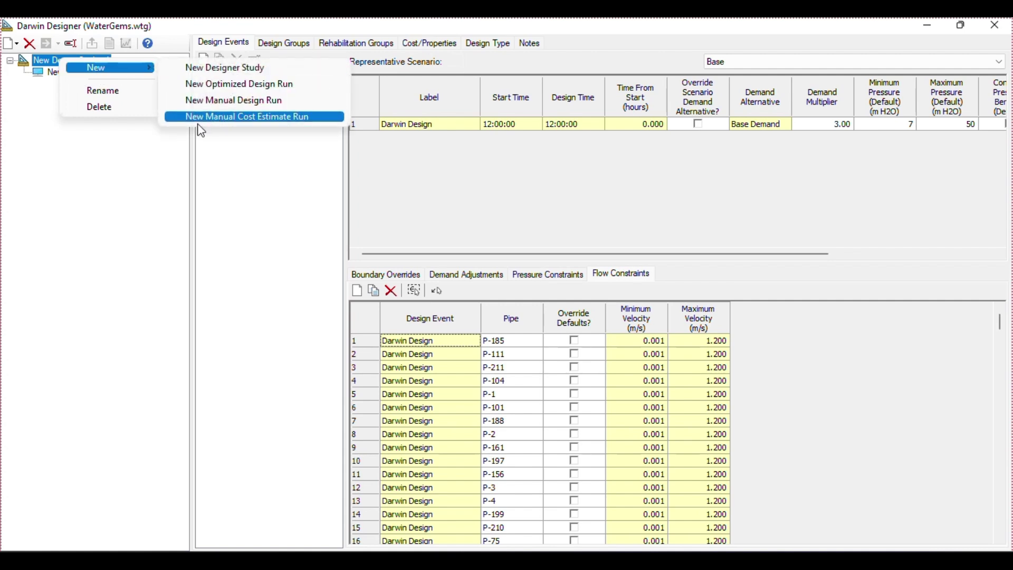
click(155, 184)
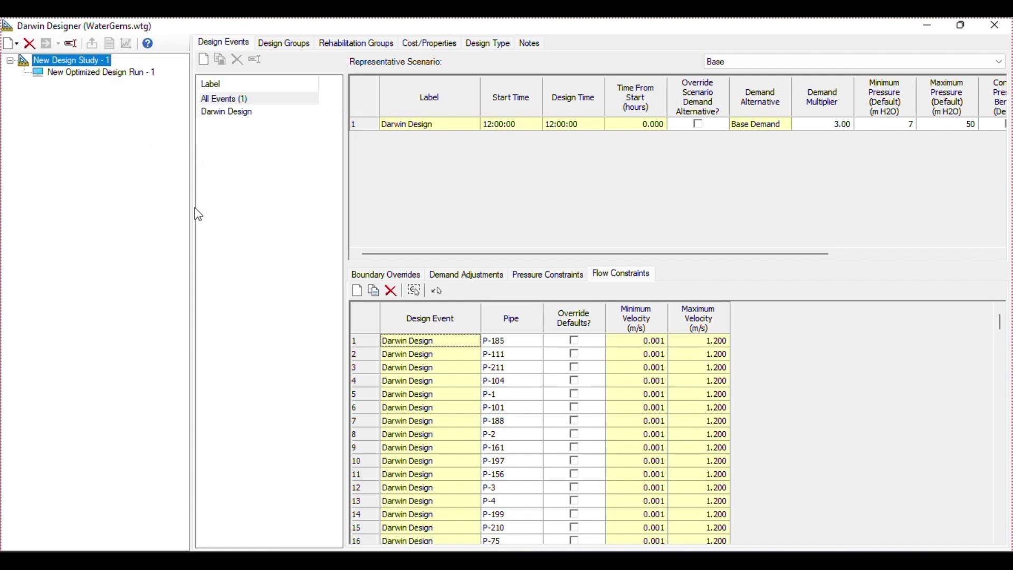
Check in the new optimized design run whether the Darwin Design event is set as active
click(96, 74)
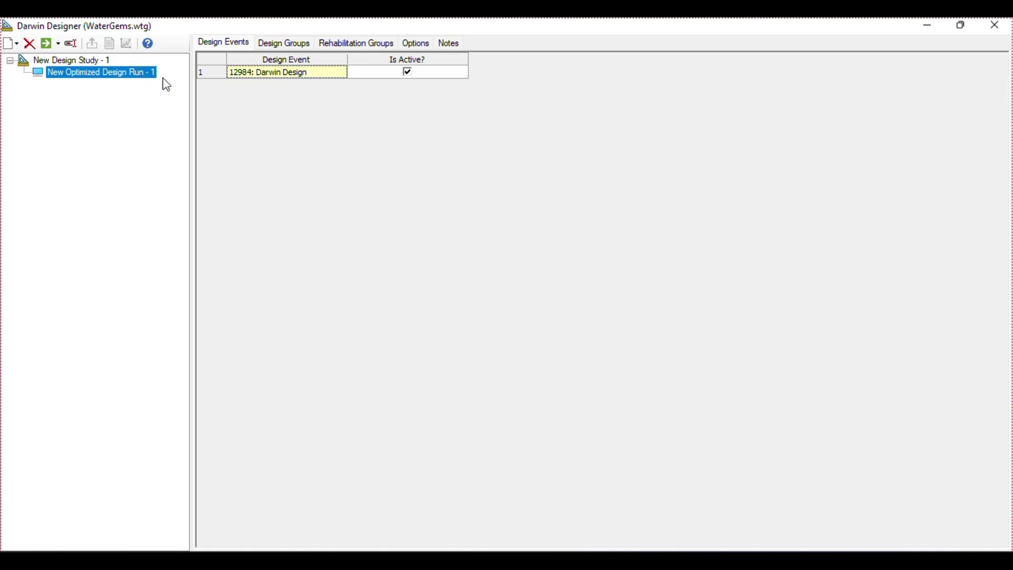
click(237, 43)
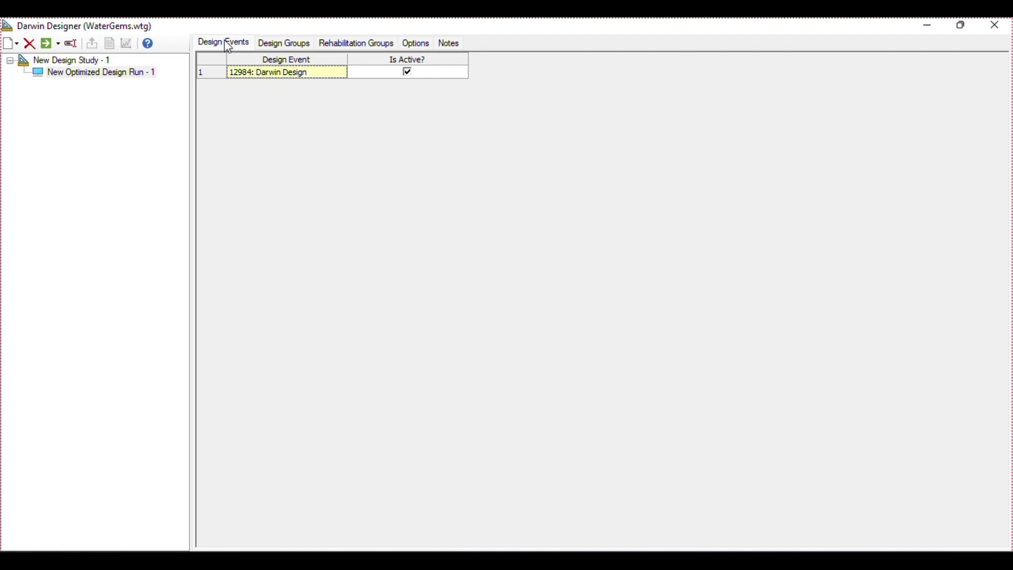
click(322, 74)
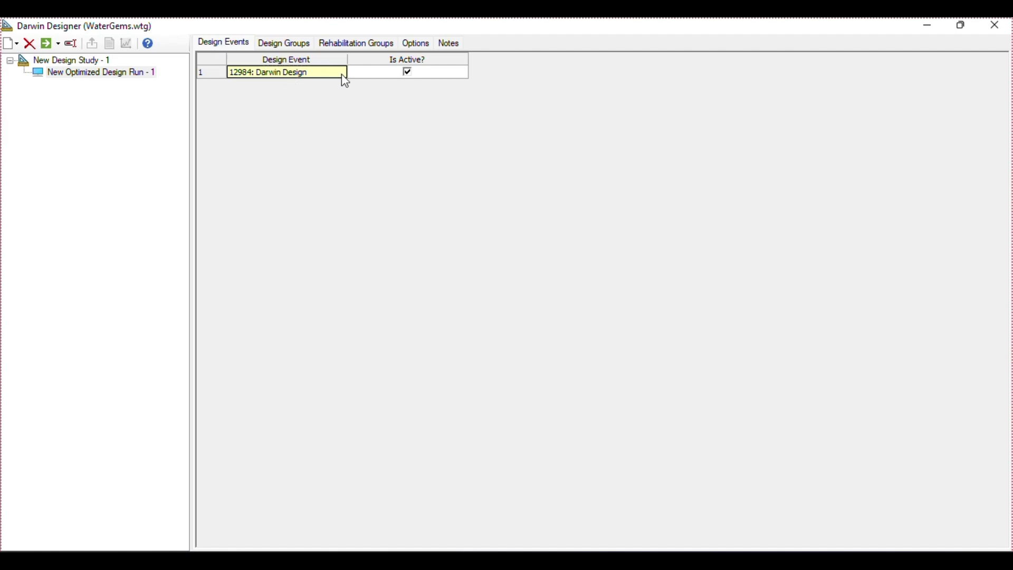
click(411, 75)
click(408, 71)
Assign the Pipe Material cost/properties table to all design groups of the optimized design run with a global edit
click(298, 46)
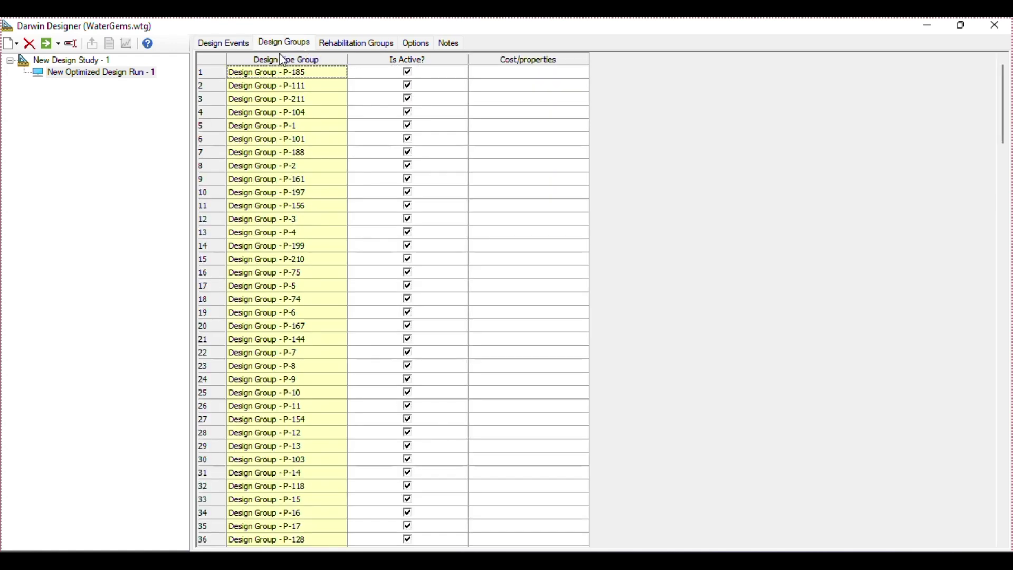
drag(349, 64, 495, 73)
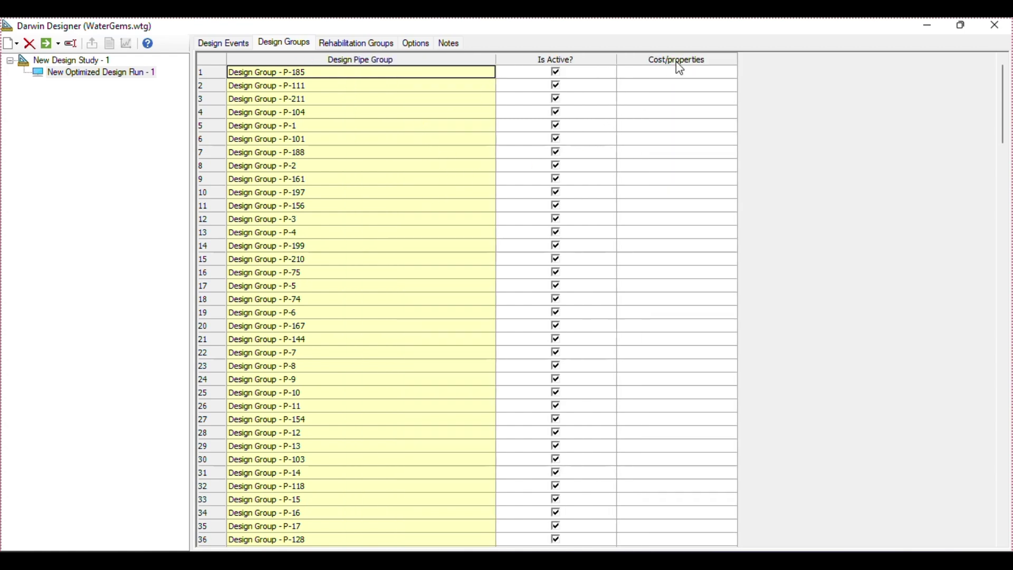
right_click(704, 66)
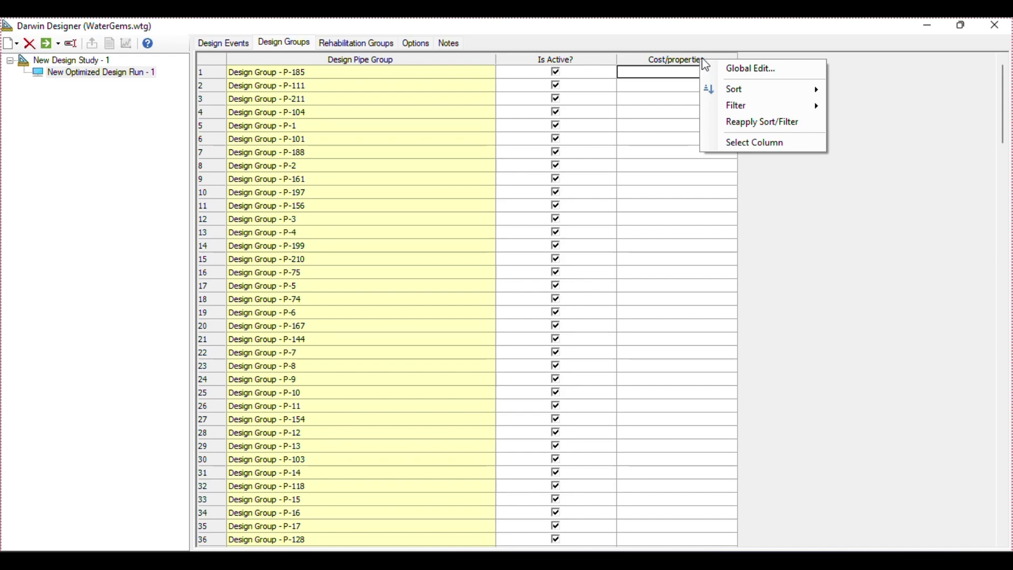
click(768, 68)
click(461, 258)
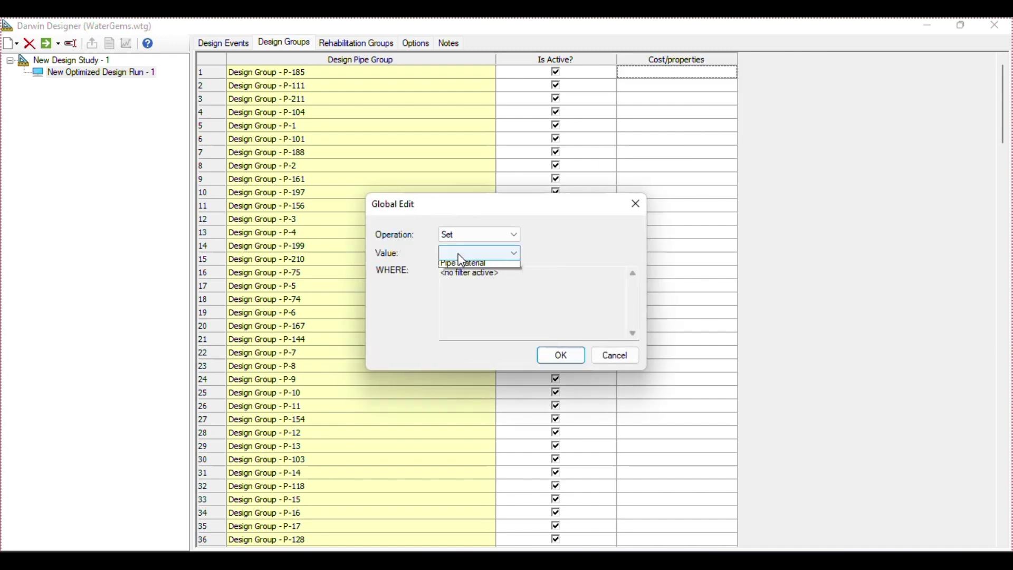
click(469, 267)
click(574, 356)
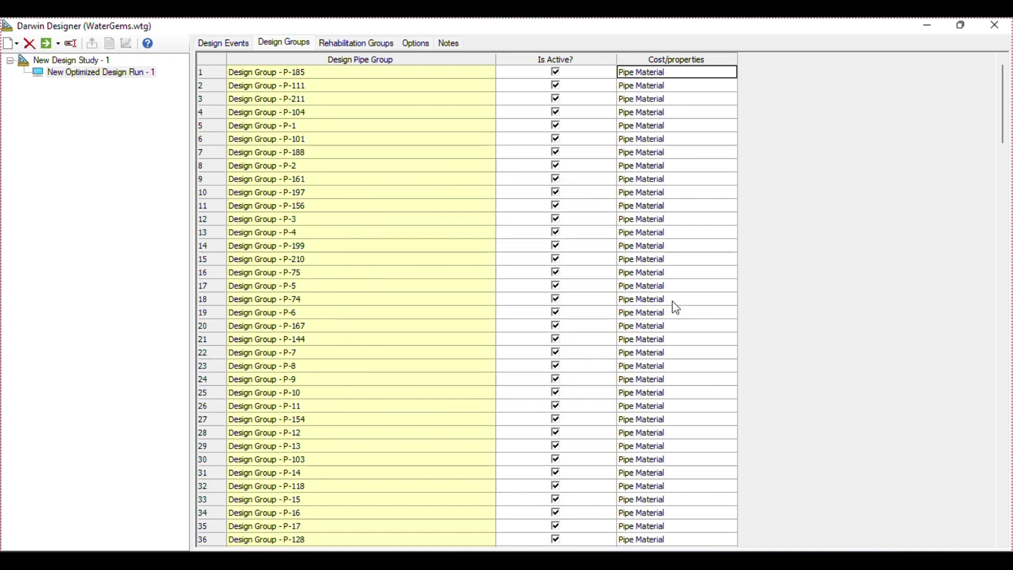
scroll(686, 179, down, 19)
drag(1001, 272, 965, 62)
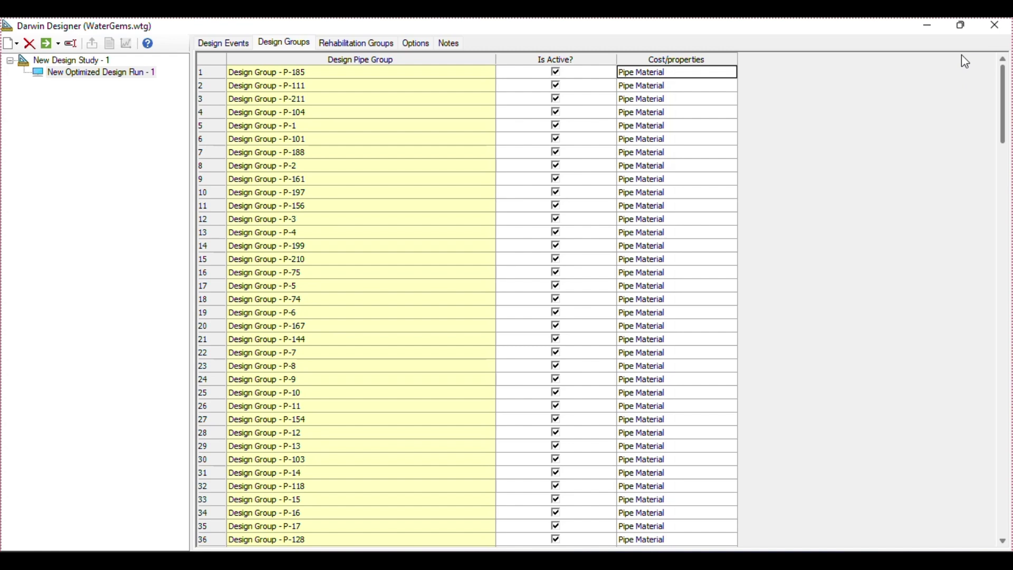
drag(308, 259, 666, 269)
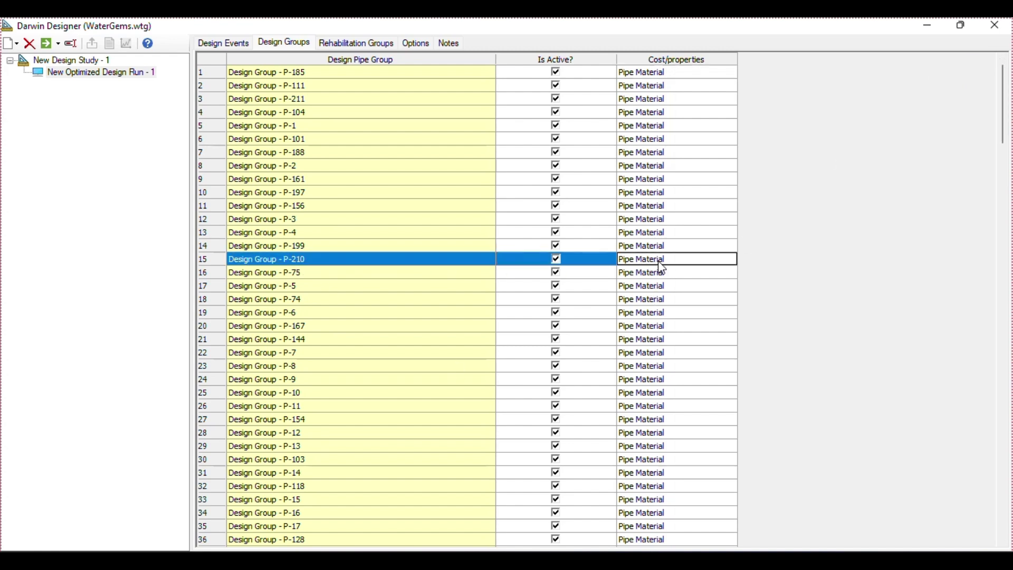
click(659, 260)
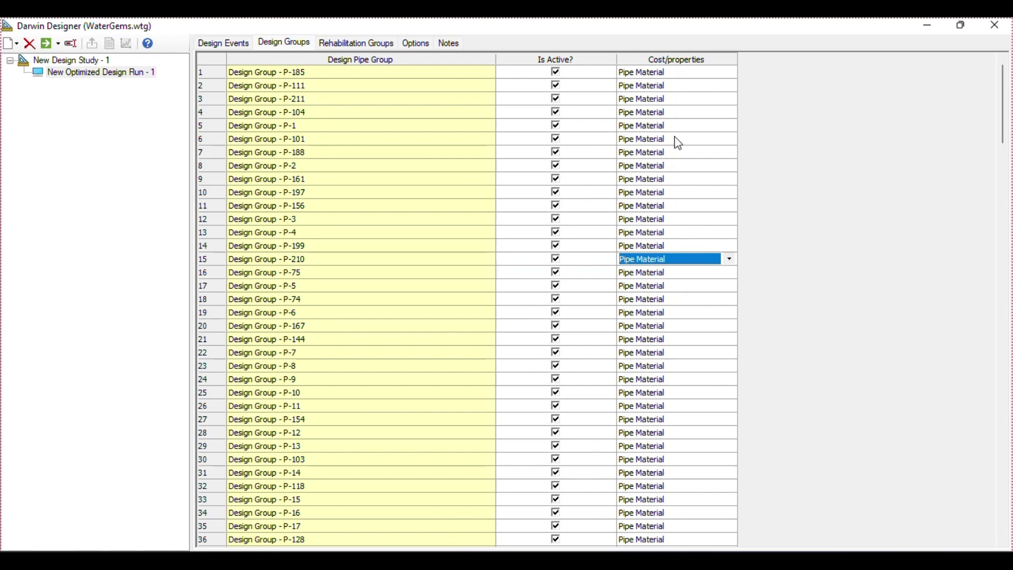
Review the design run's rehabilitation groups and its genetic algorithm parameters, from era generation number to penalty factor
click(342, 48)
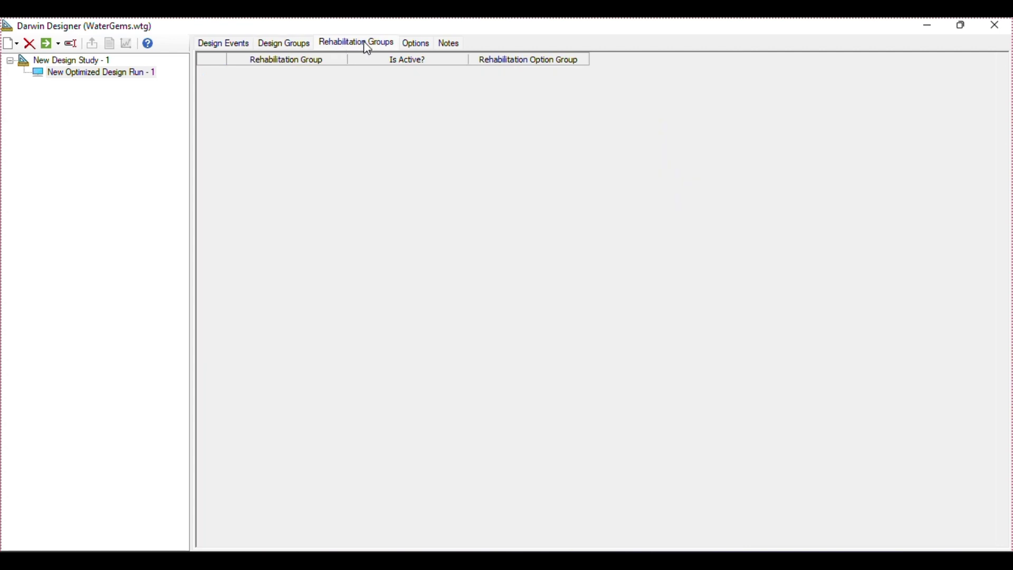
click(406, 48)
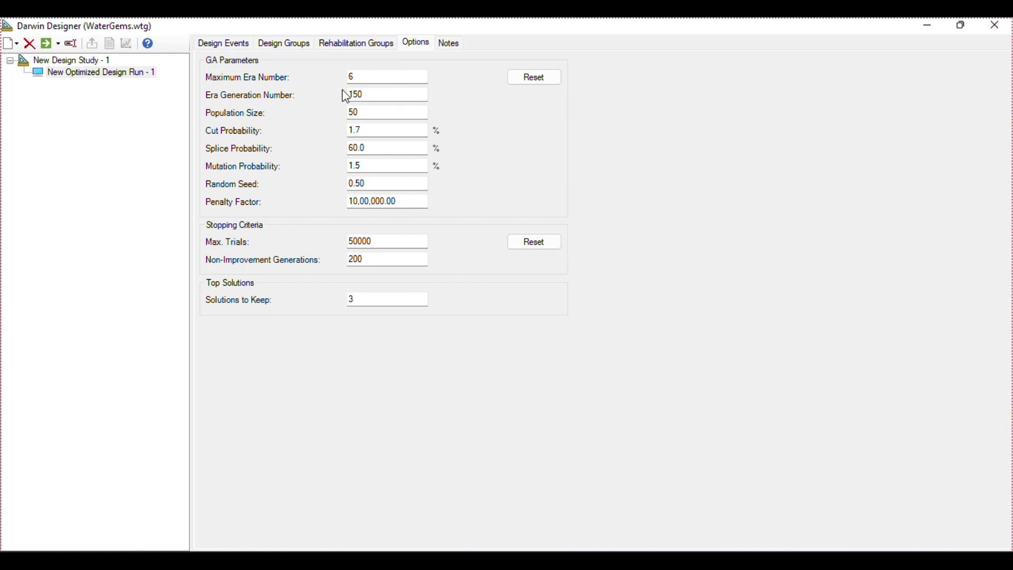
click(378, 95)
click(384, 110)
click(384, 132)
click(387, 201)
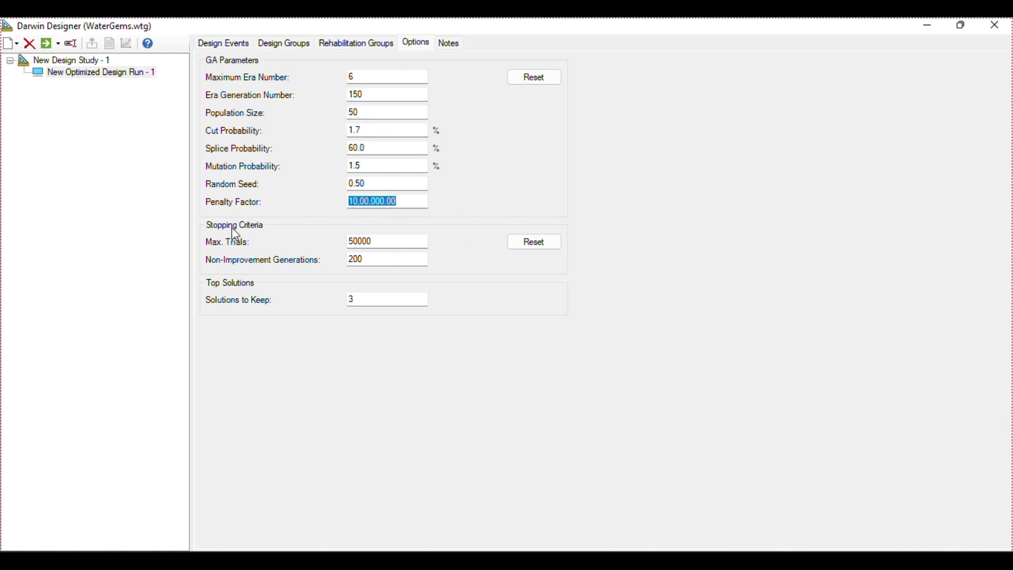
Set the maximum trials in the design run's stopping criteria to 200000
click(366, 243)
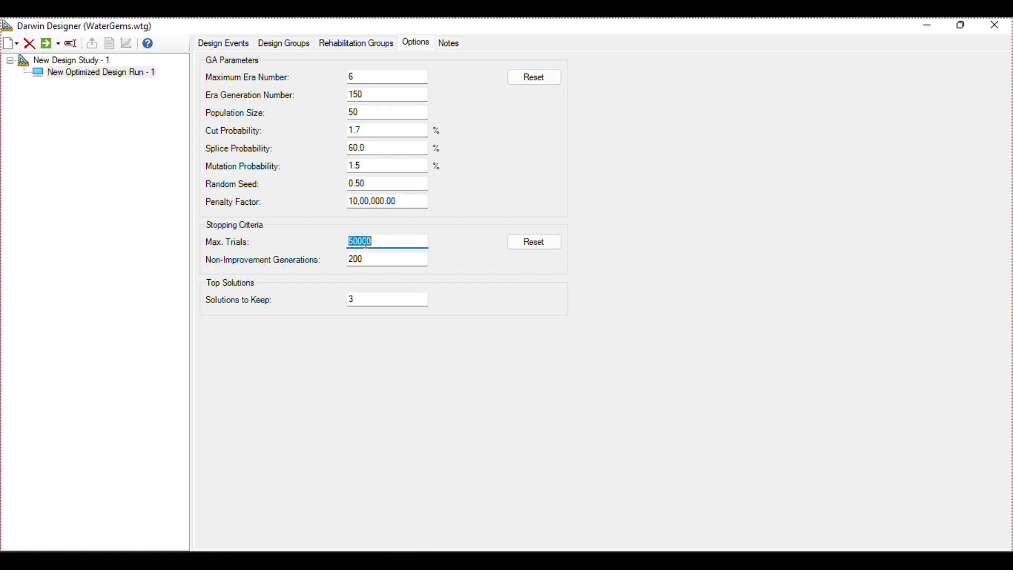
click(349, 243)
drag(355, 241, 340, 240)
click(371, 240)
drag(351, 242, 344, 246)
text(2)
Set the non-improvement generations to 600 and the number of top solutions to keep to 1
double_click(371, 260)
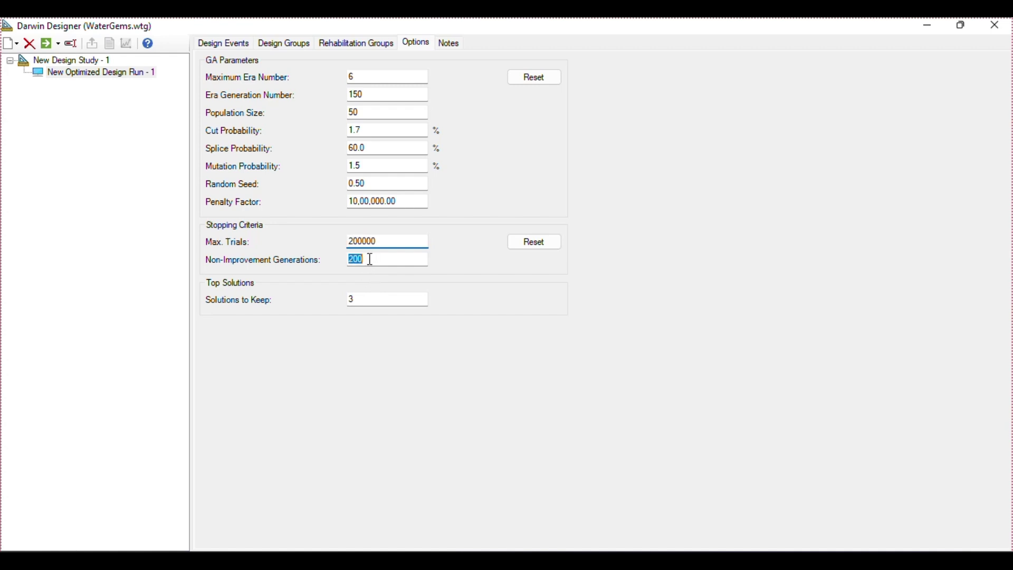
drag(348, 241, 365, 242)
click(391, 240)
double_click(352, 261)
drag(355, 262, 347, 264)
text(6)
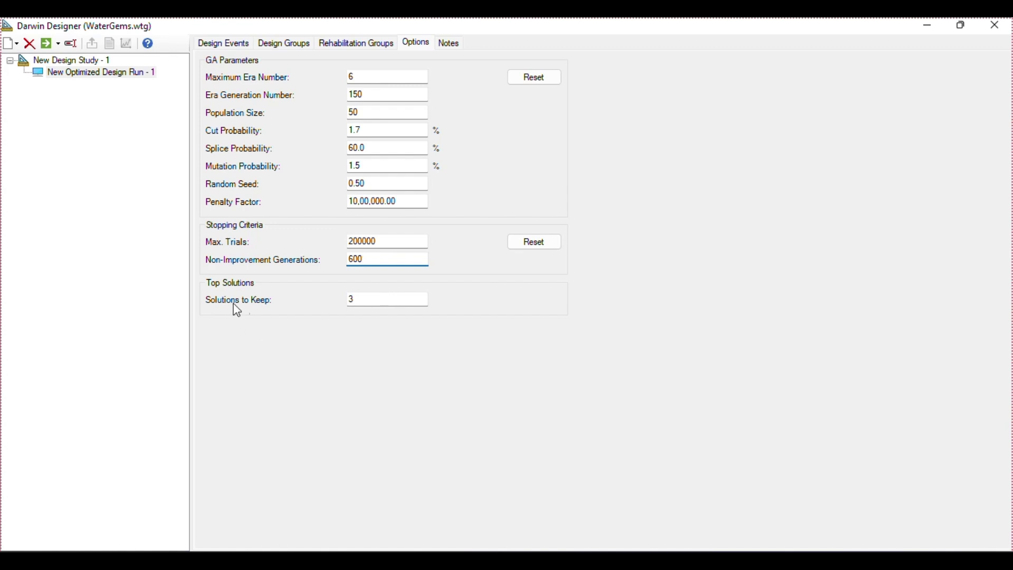
double_click(356, 300)
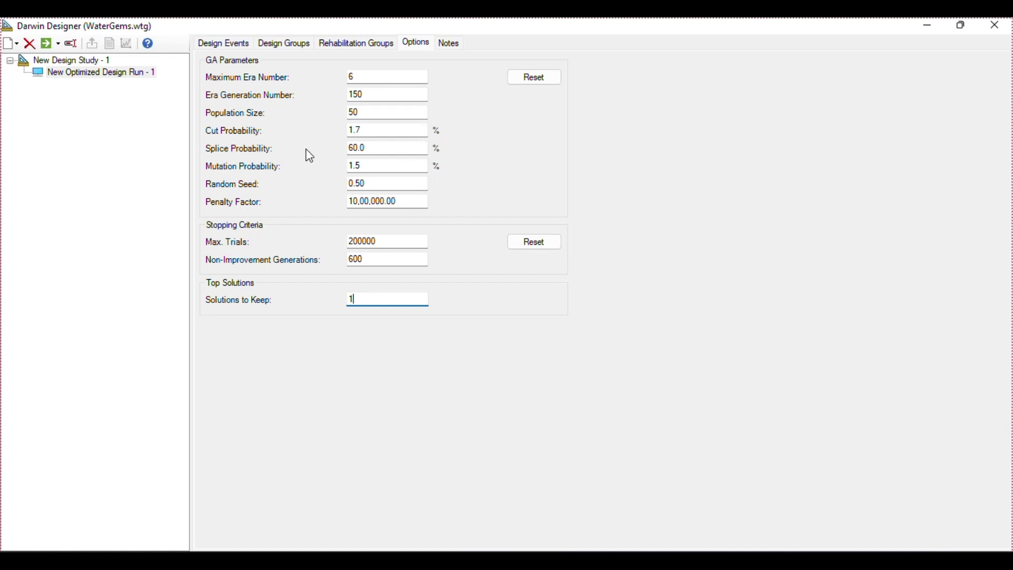
Compute New Optimized Design Run - 1 and close the progress dialog once the design optimization finishes
click(215, 47)
click(89, 74)
click(91, 74)
click(79, 75)
key(Return)
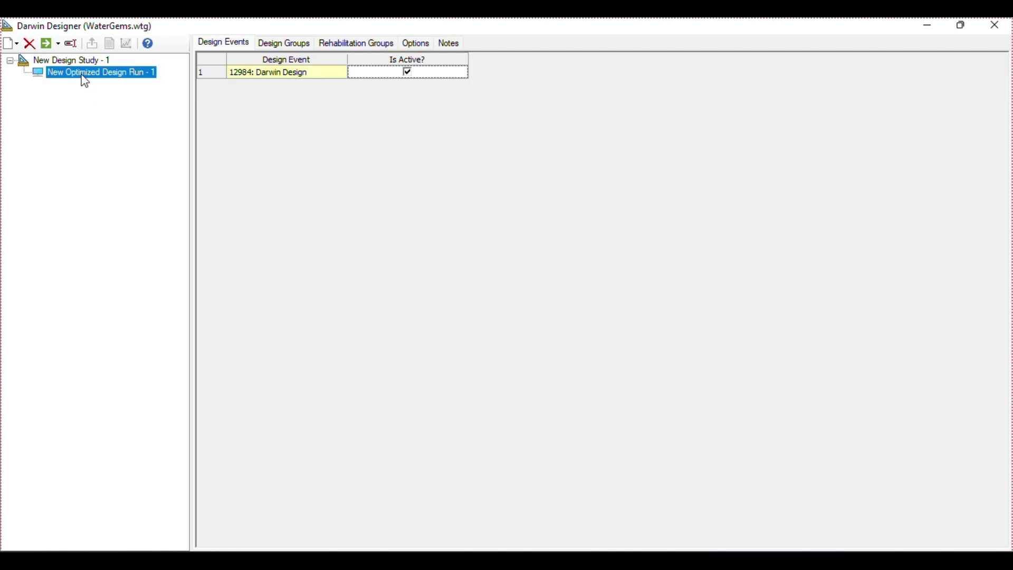
click(47, 44)
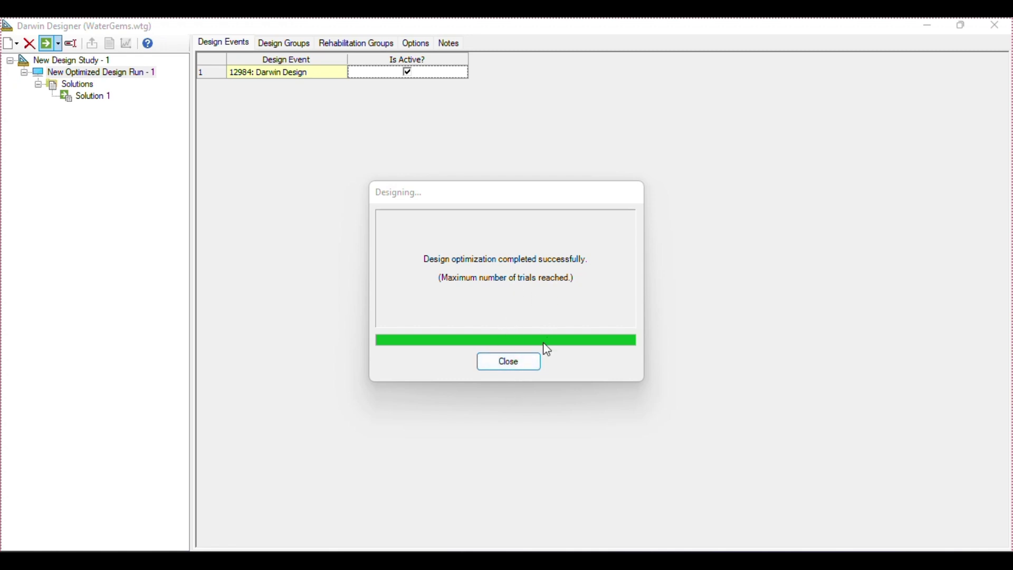
click(535, 364)
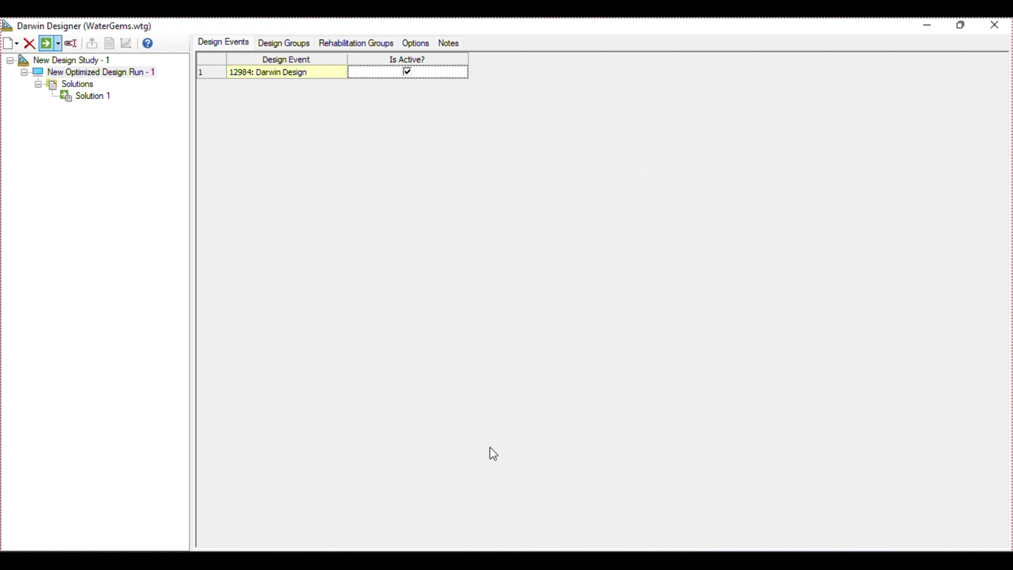
Examine the total cost in the solutions summary and the pipe diameters proposed in Solution 1
click(74, 85)
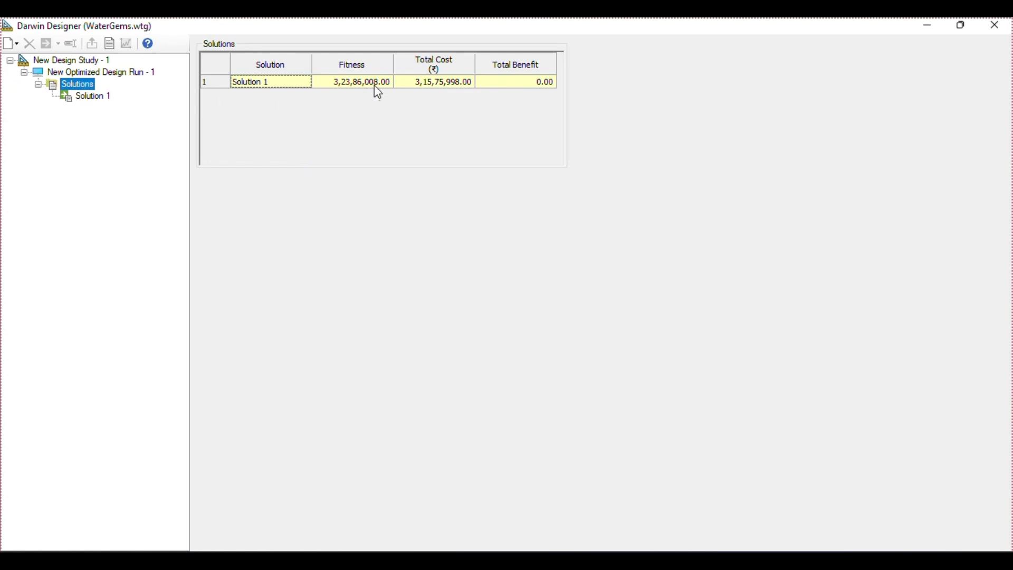
click(435, 86)
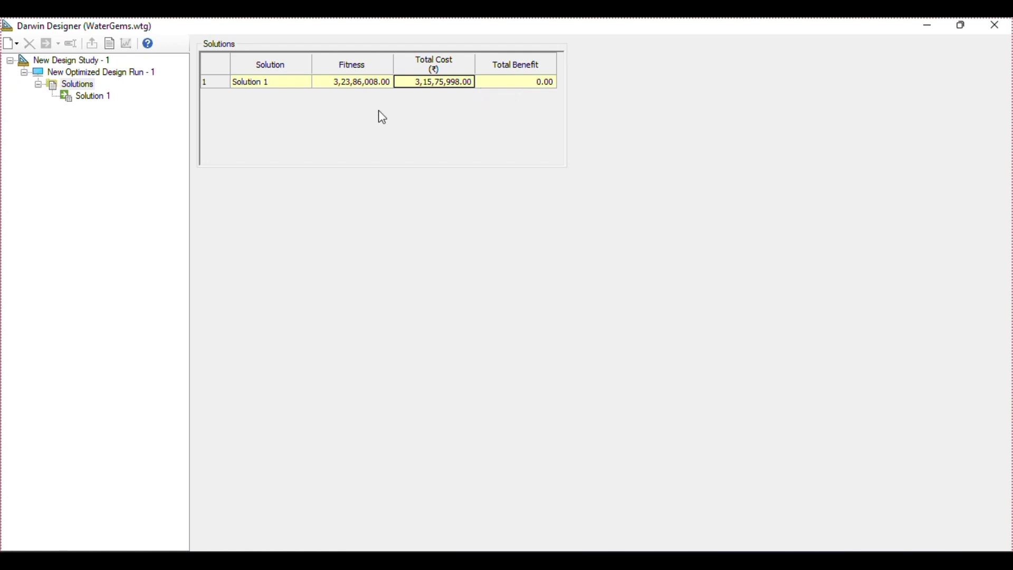
click(89, 97)
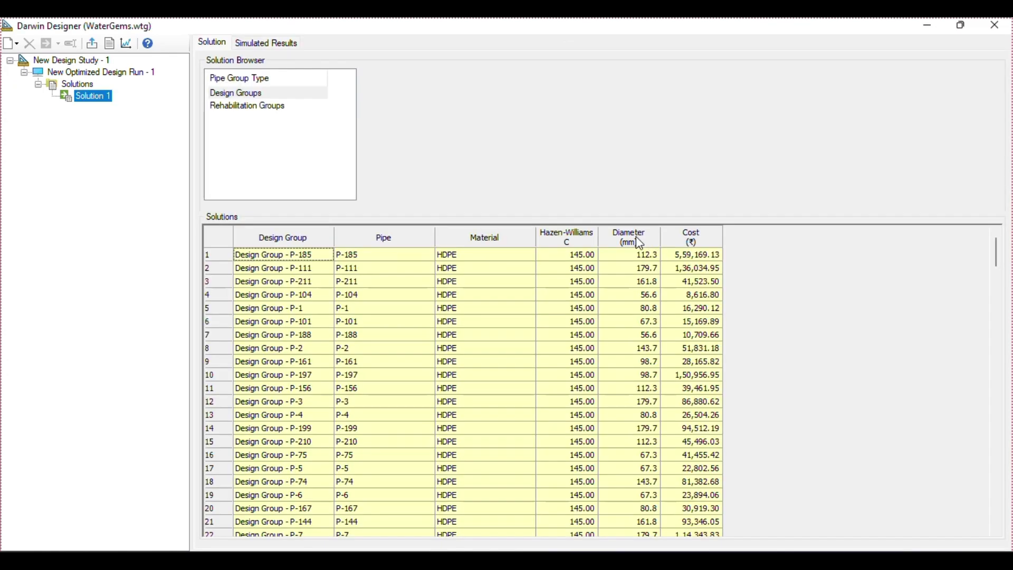
scroll(644, 272, down, 15)
click(622, 269)
drag(624, 302, 627, 543)
drag(996, 404, 995, 433)
drag(1011, 357, 1002, 211)
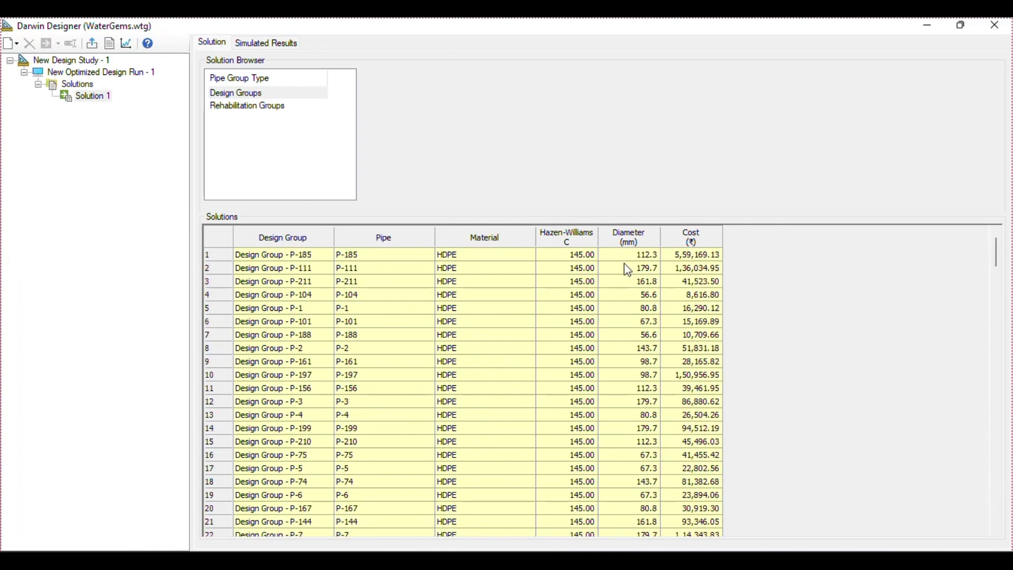
Compare the optimized diameters of successive pipes in the design groups table of Solution 1
drag(623, 257, 630, 428)
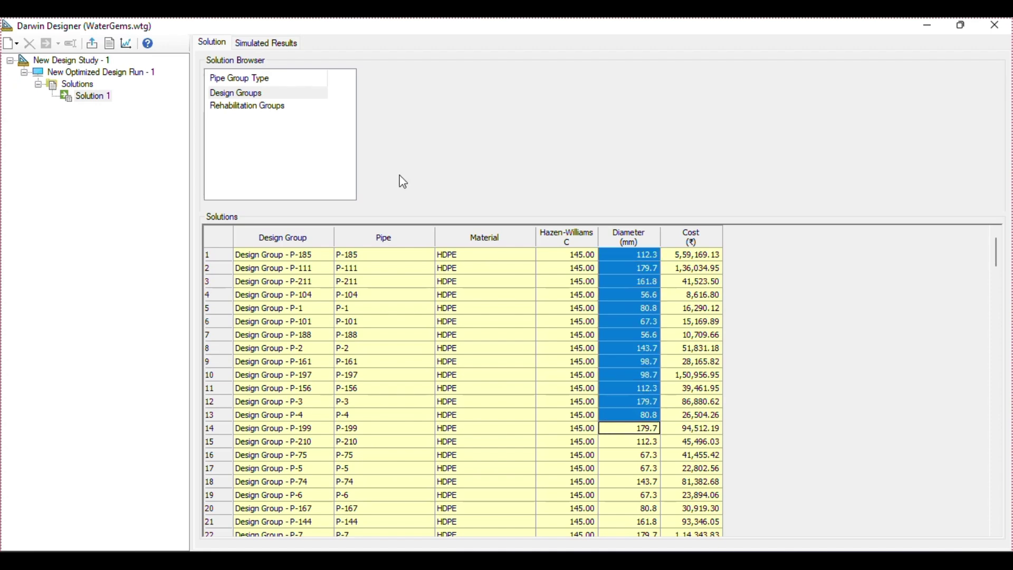
scroll(622, 382, down, 4)
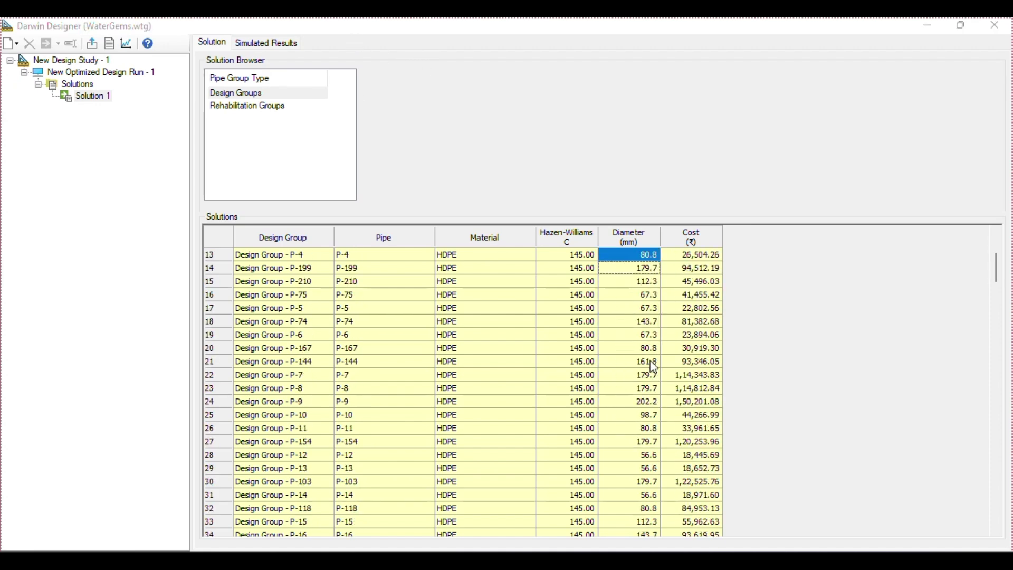
scroll(653, 365, up, 4)
drag(640, 256, 640, 455)
scroll(639, 449, down, 6)
scroll(634, 417, up, 7)
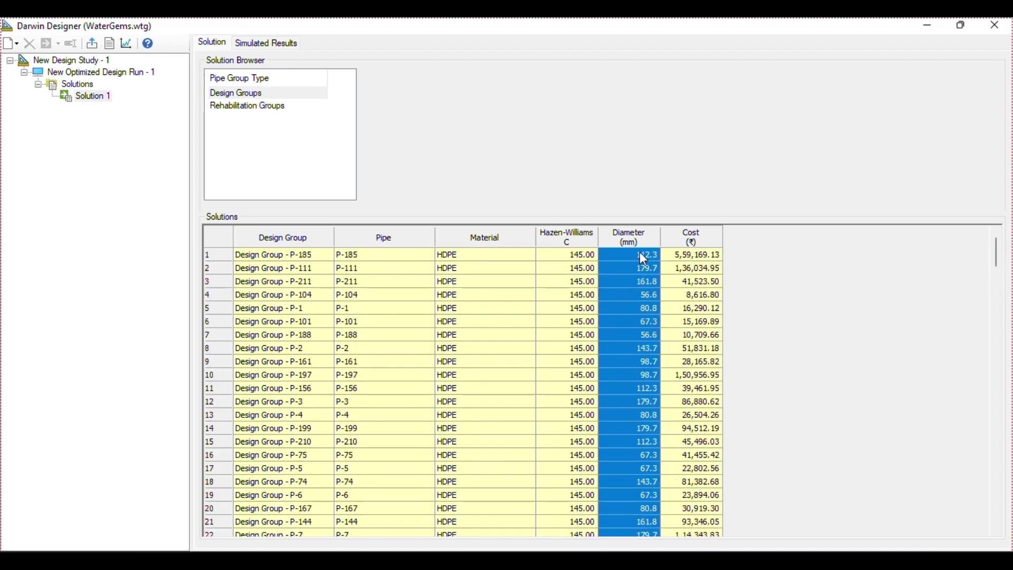
drag(648, 257, 645, 427)
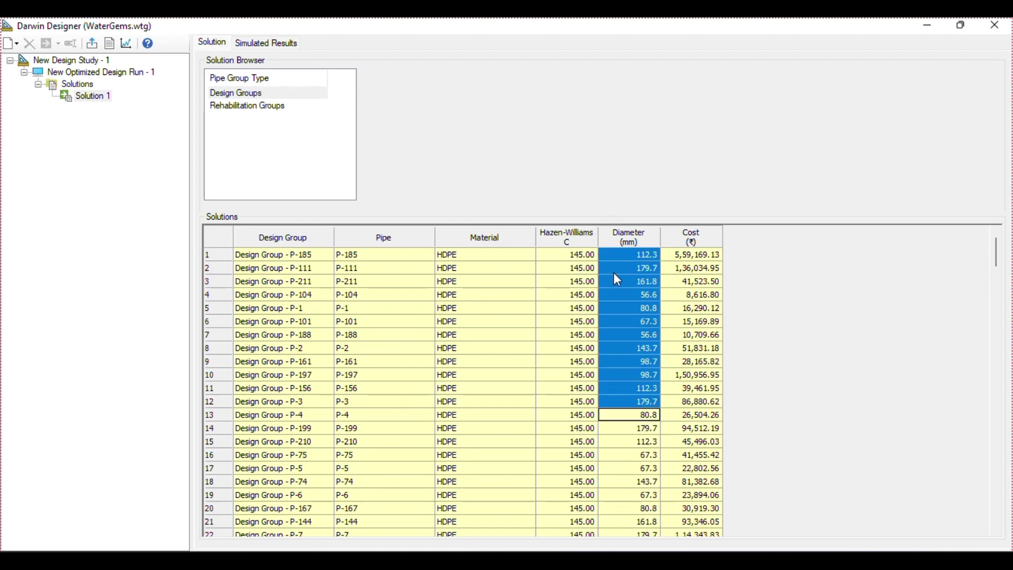
drag(646, 255, 652, 533)
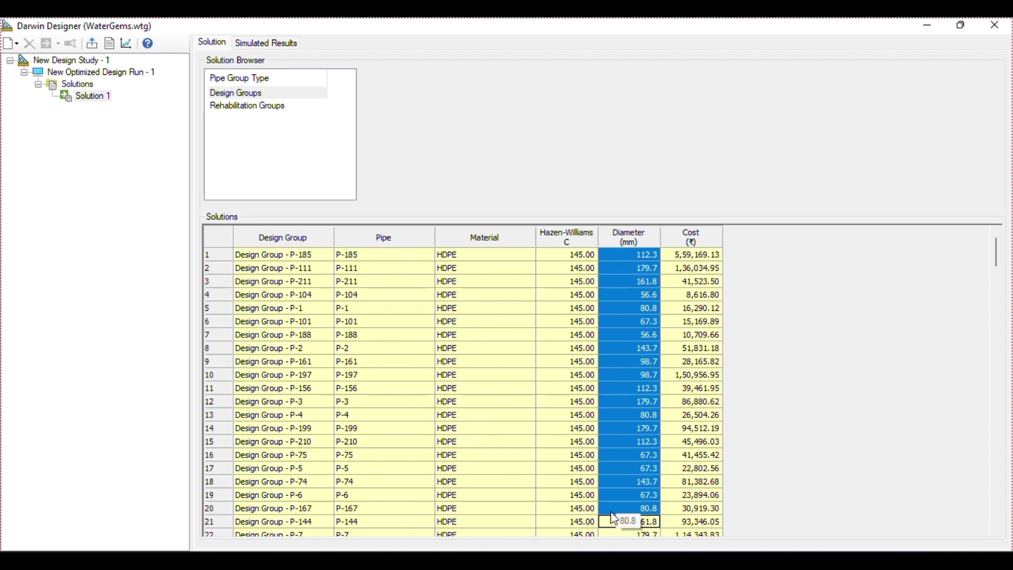
drag(995, 280, 1005, 247)
scroll(611, 372, down, 6)
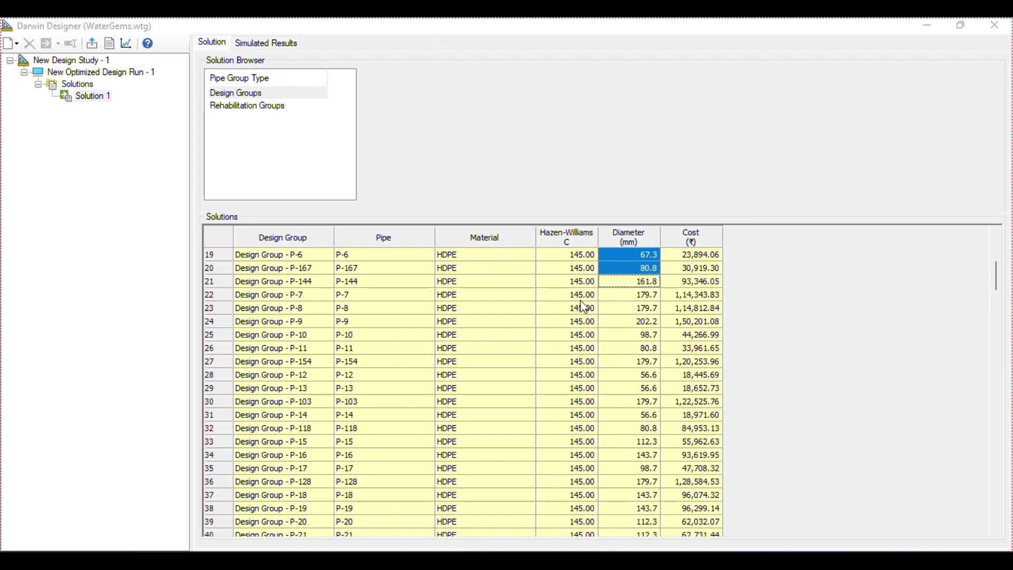
scroll(636, 290, up, 1)
drag(639, 303, 645, 379)
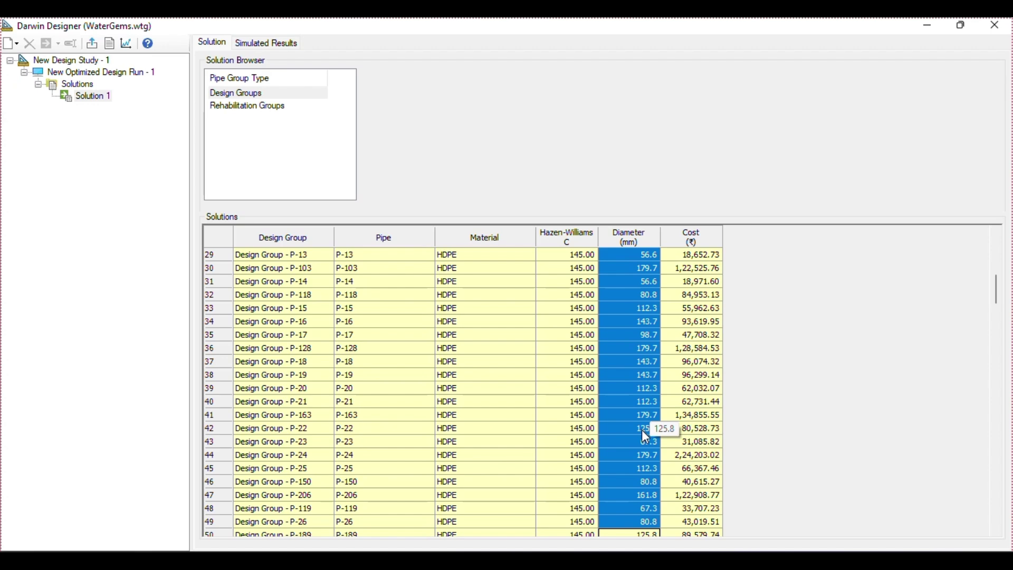
Narrow the Pipe and Material columns of the Solution 1 table and review the diameters and costs of further pipes
drag(536, 241, 394, 238)
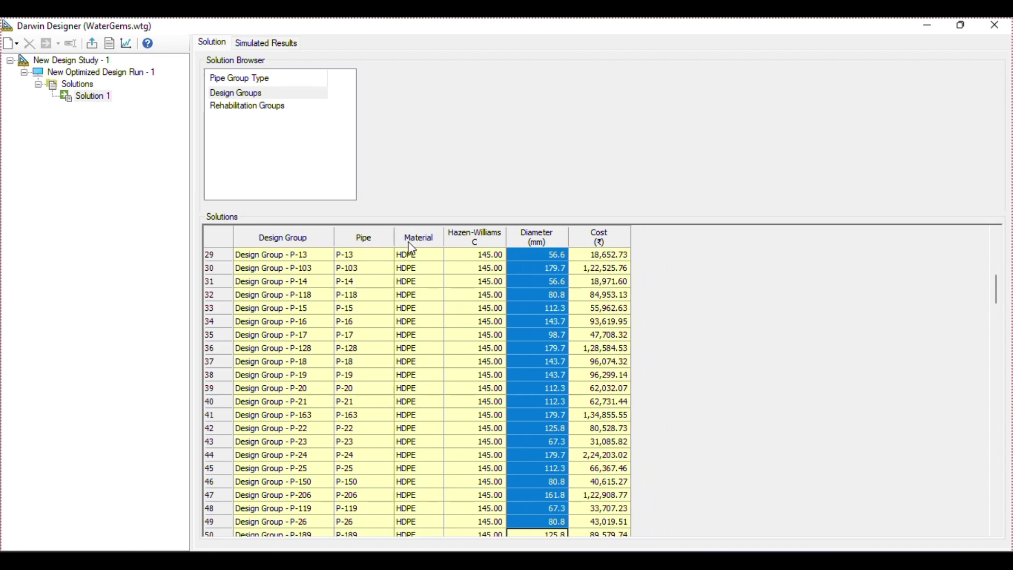
scroll(565, 417, down, 4)
scroll(563, 422, down, 2)
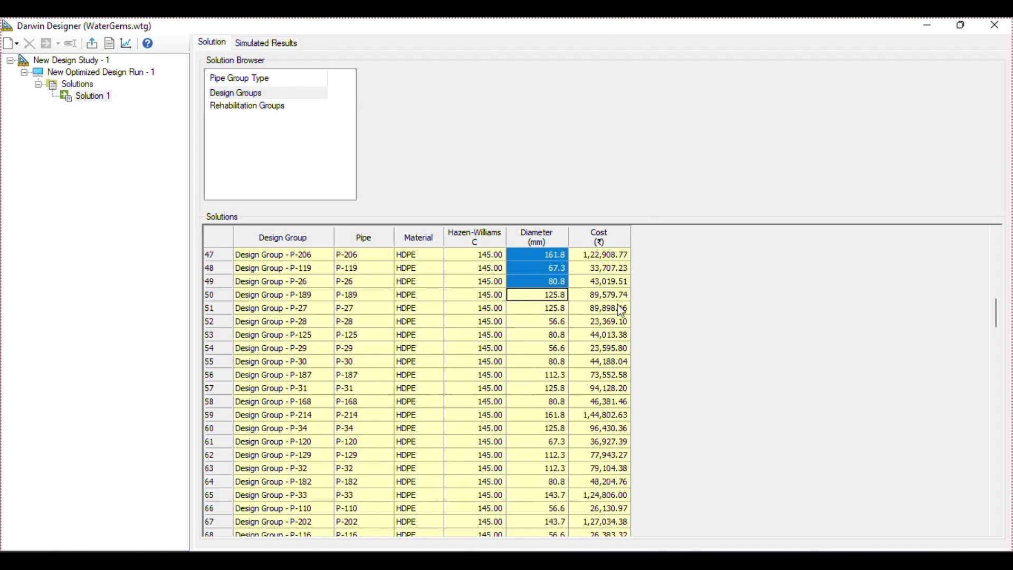
drag(551, 311, 560, 431)
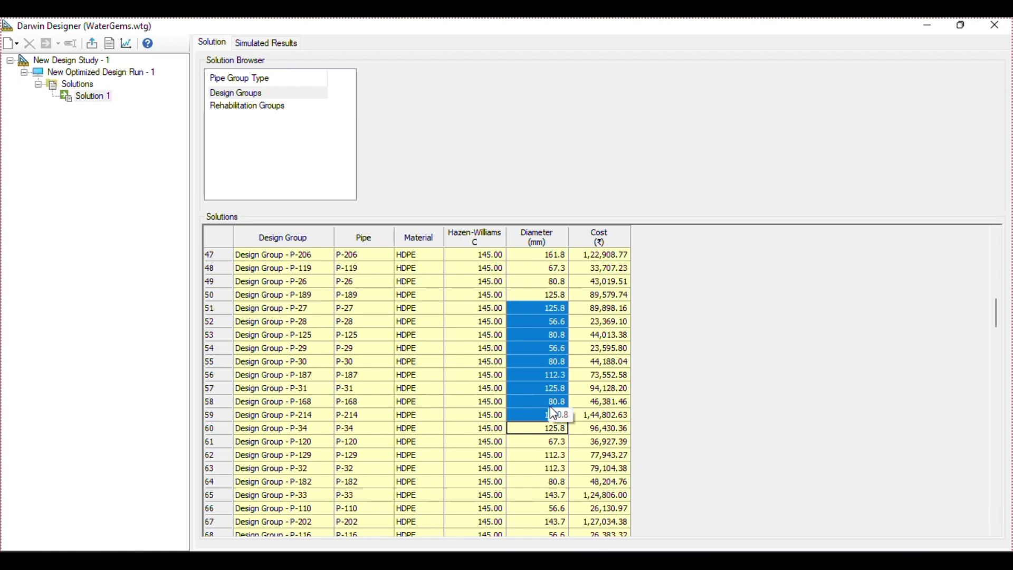
scroll(538, 475, up, 5)
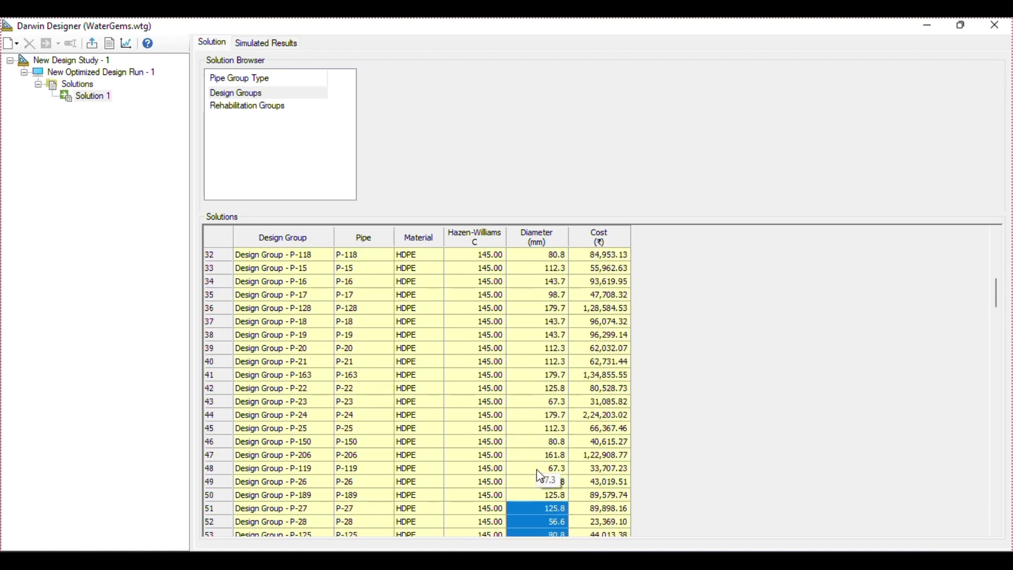
scroll(562, 298, up, 6)
scroll(564, 302, up, 5)
drag(554, 255, 549, 402)
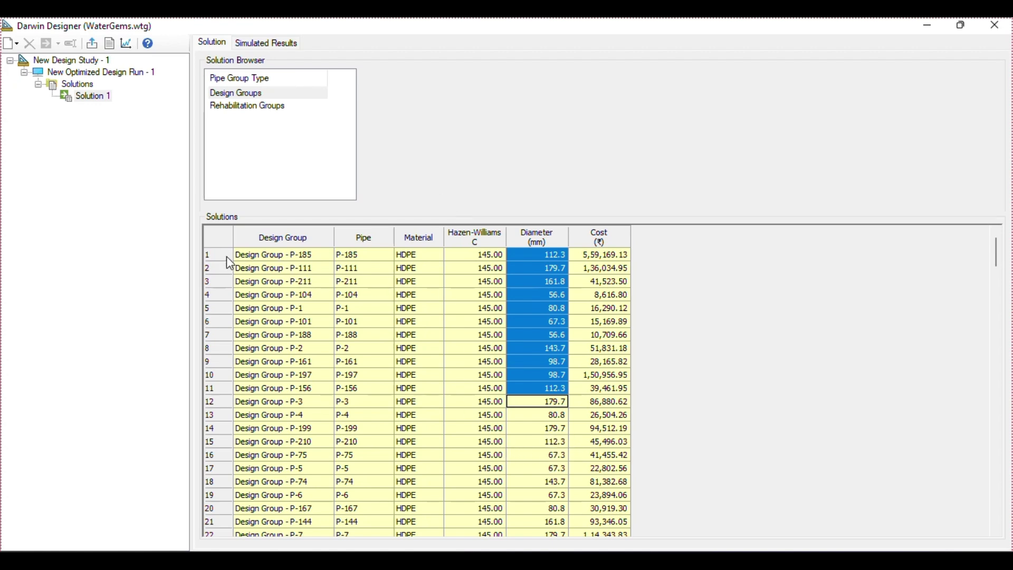
drag(226, 295, 233, 375)
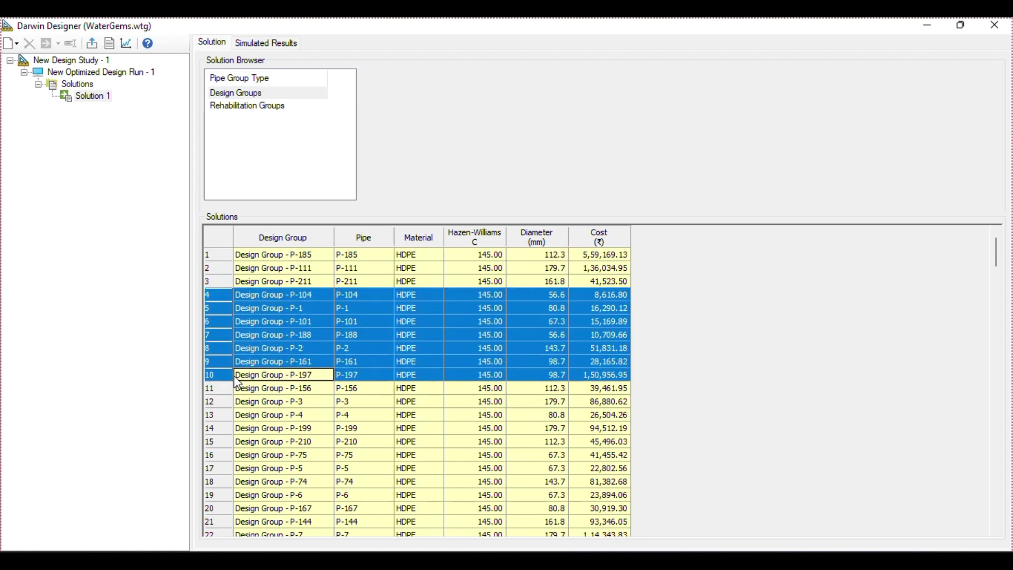
click(420, 445)
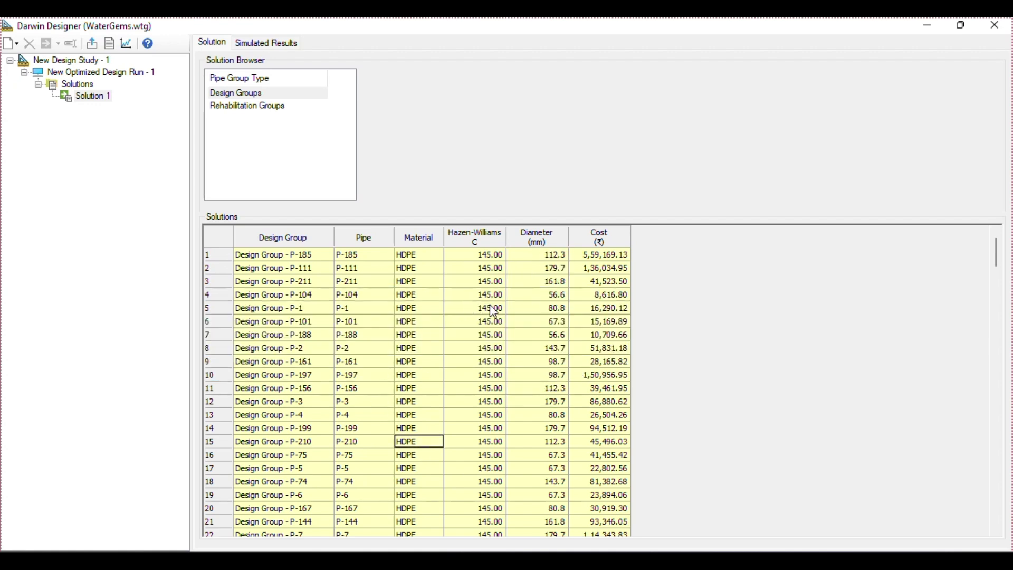